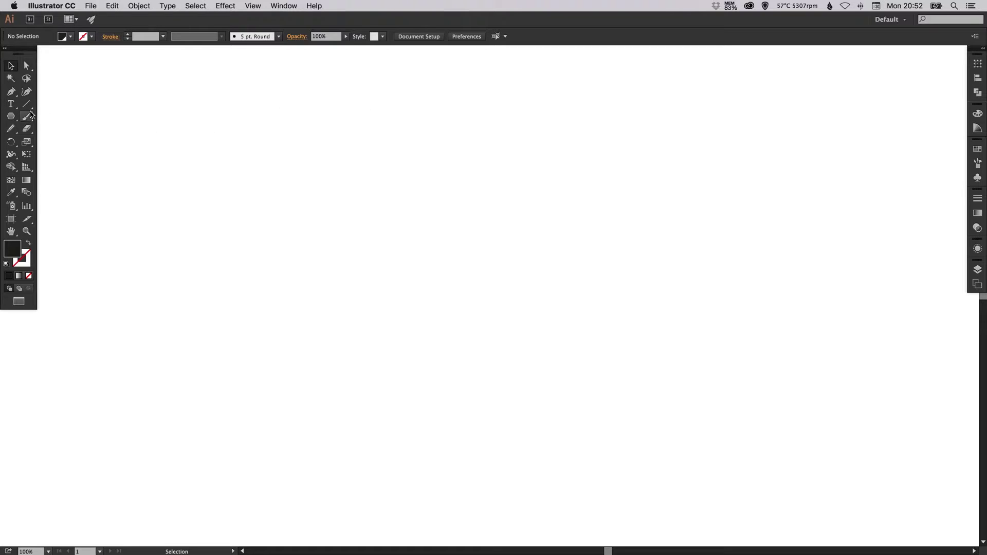
# Draw a 543 px circle near the centre of the canvas.
pyautogui.click(11, 117)
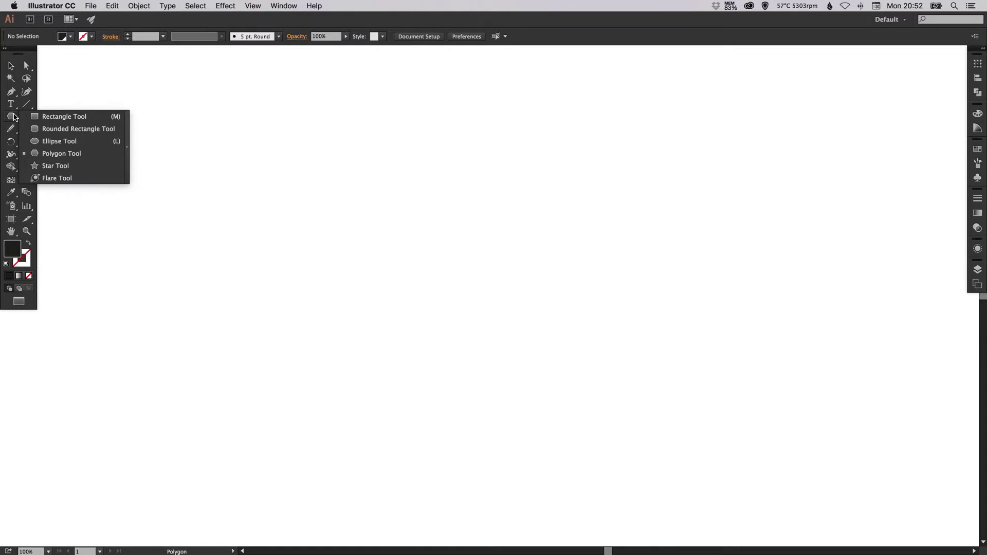
pyautogui.click(56, 141)
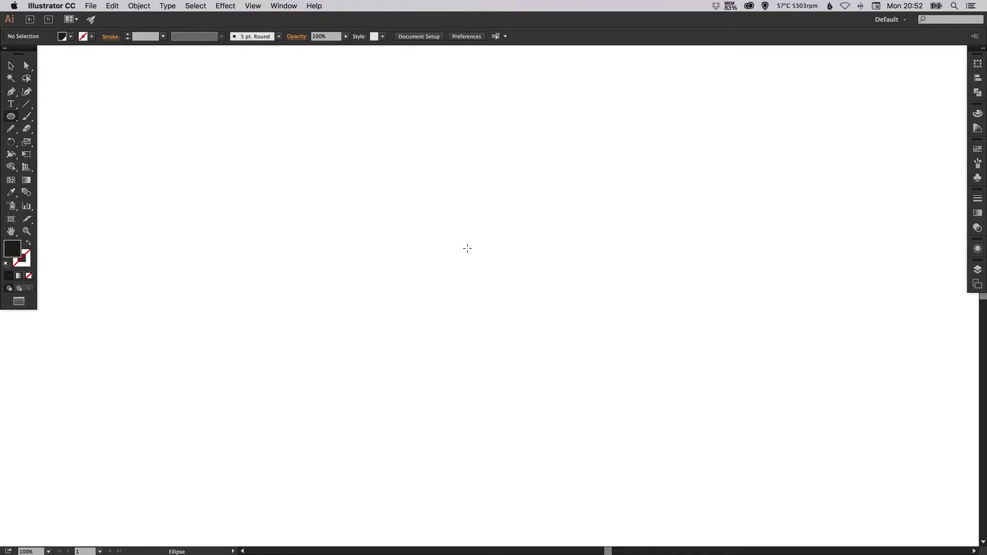
pyautogui.moveTo(337, 164); pyautogui.dragTo(614, 364)
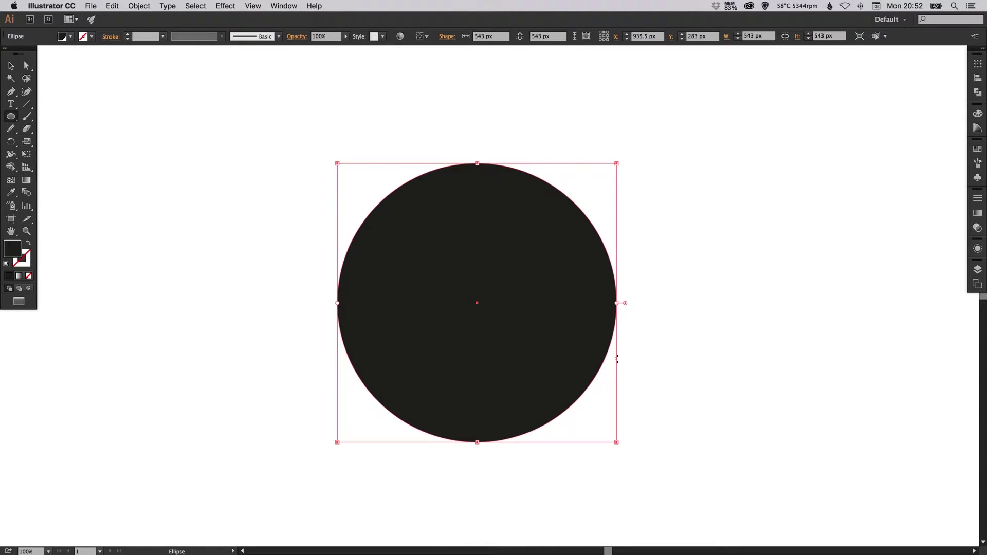
pyautogui.press('v')
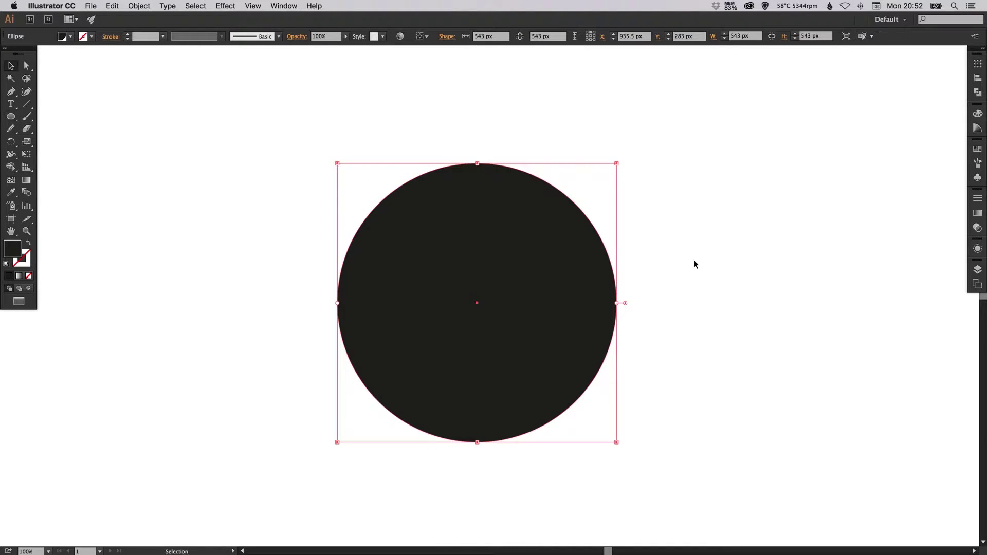
# Swap the circle's fill and stroke and set the outline weight to 40 pt.
pyautogui.click(29, 246)
pyautogui.click(978, 198)
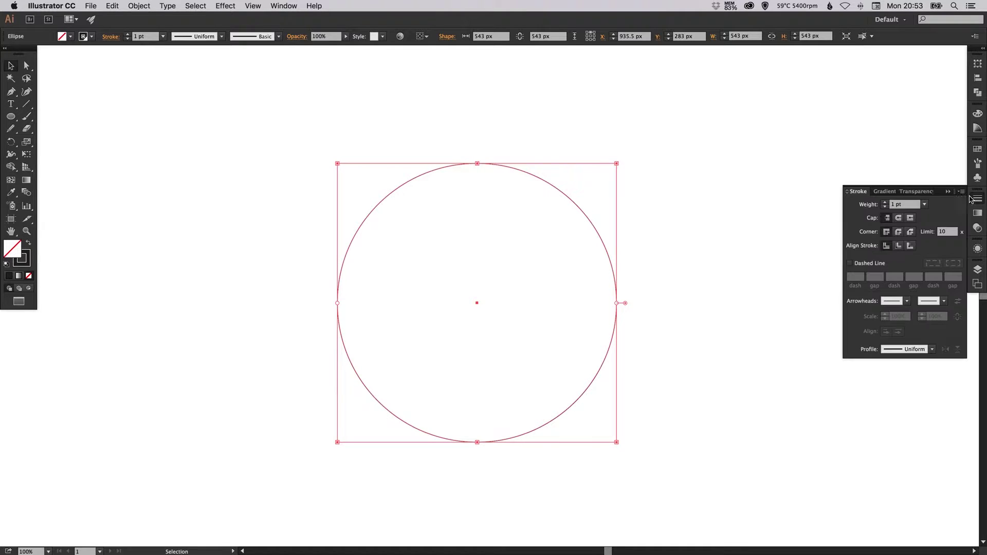
pyautogui.click(885, 202)
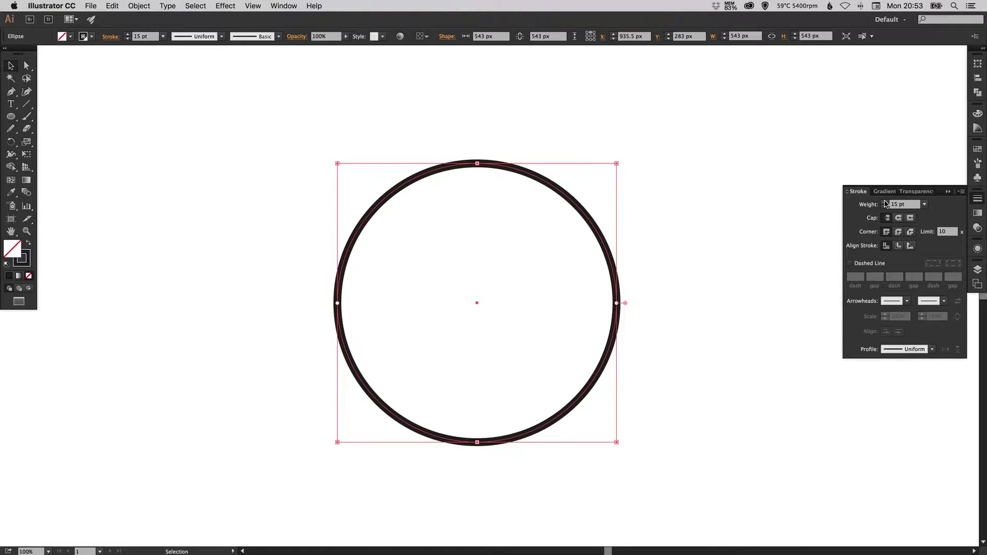
pyautogui.moveTo(885, 204); pyautogui.dragTo(886, 204)
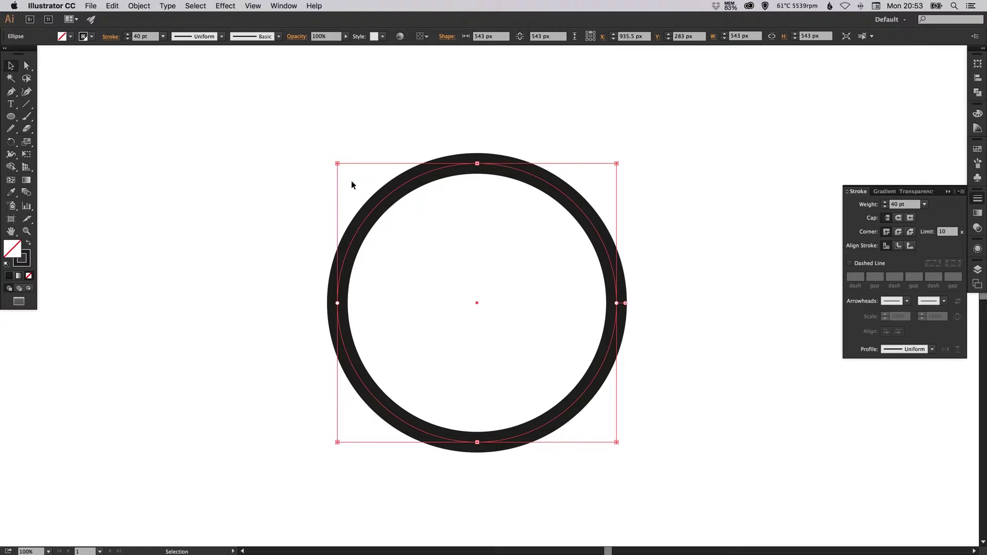
# Add an anchor point on the ring's upper-left side.
pyautogui.click(11, 93)
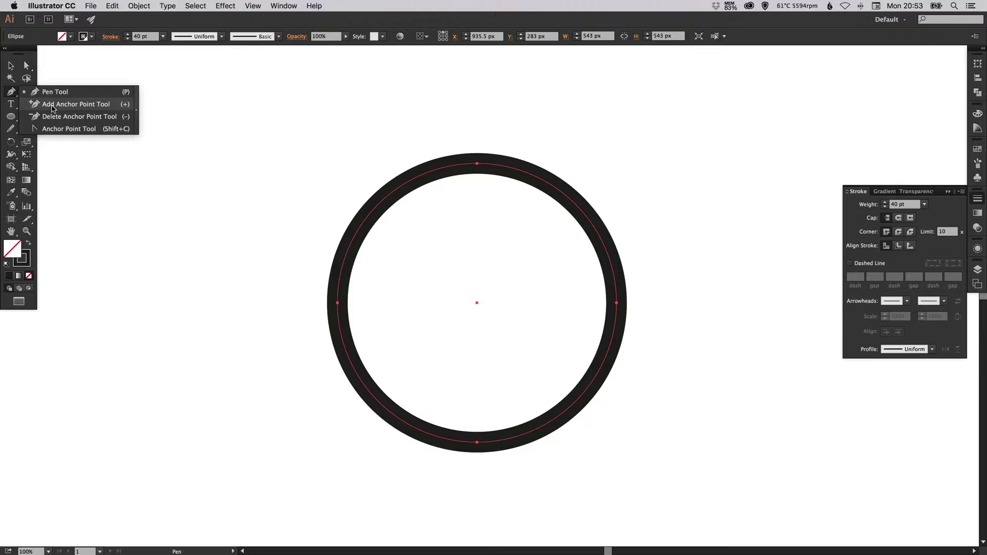
pyautogui.click(82, 105)
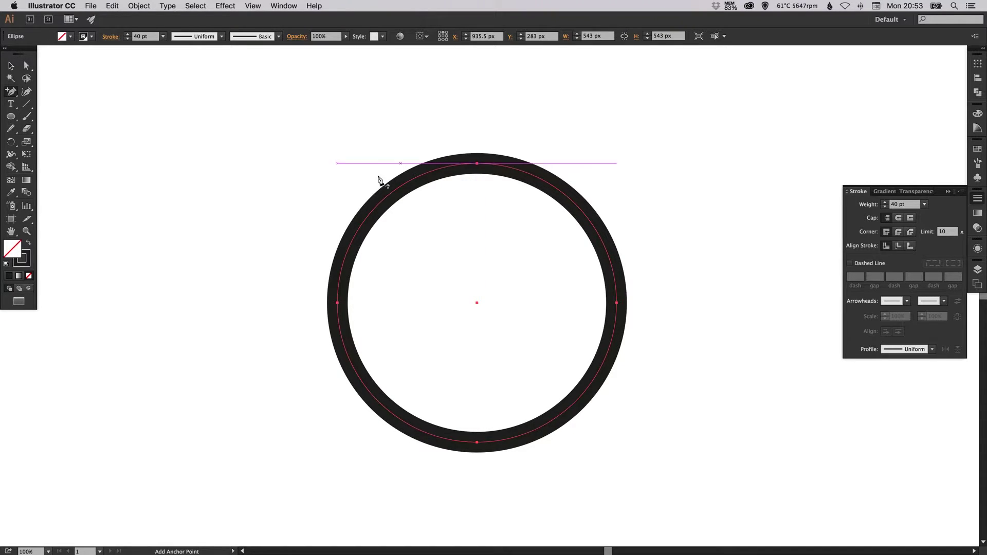
pyautogui.click(381, 206)
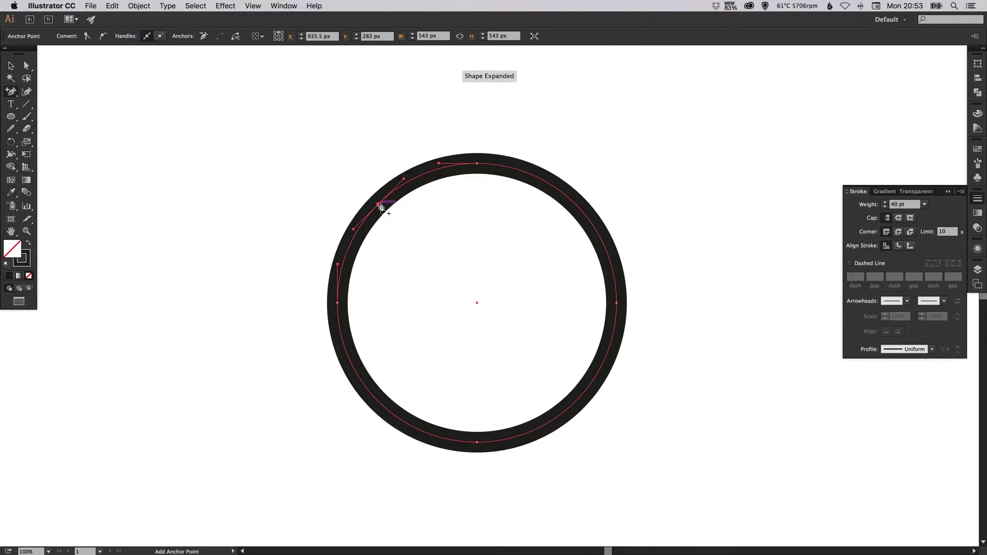
pyautogui.keyDown('super'); pyautogui.click(445, 207); pyautogui.keyUp('super')
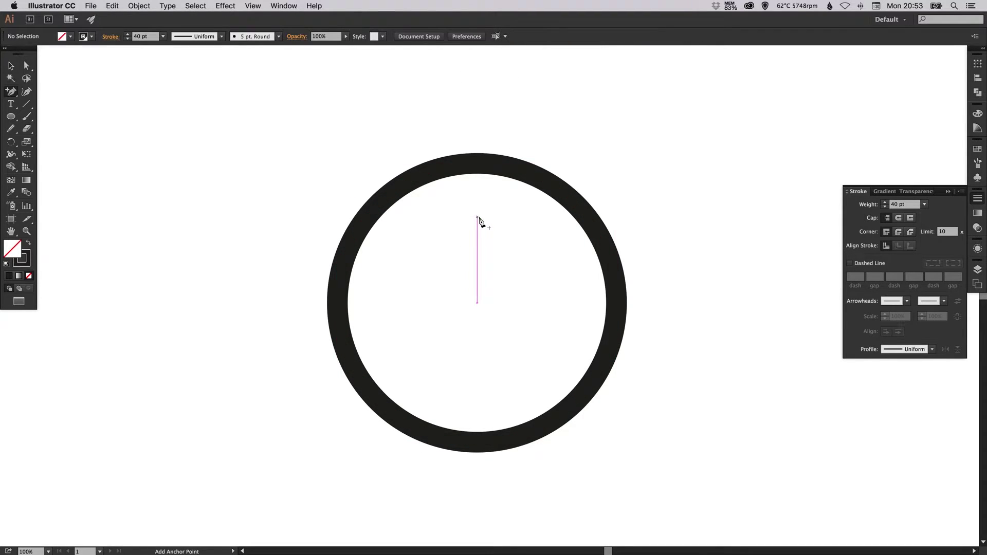
pyautogui.press('super+y')
pyautogui.press('super+y')
# Delete the segment between the top and upper-left anchors to open the ring into an arc.
pyautogui.click(28, 66)
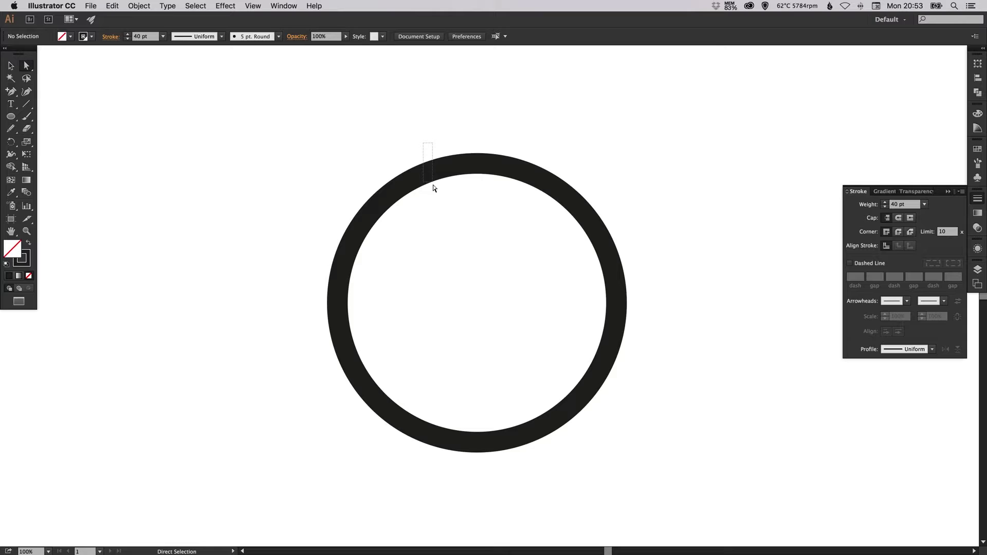
pyautogui.moveTo(434, 188); pyautogui.dragTo(436, 198)
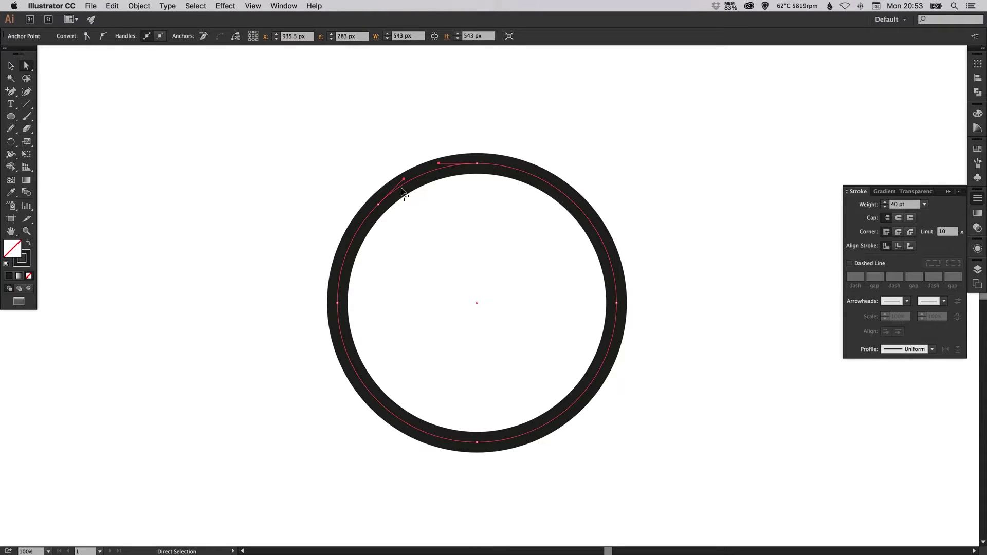
pyautogui.press('Delete')
pyautogui.click(460, 128)
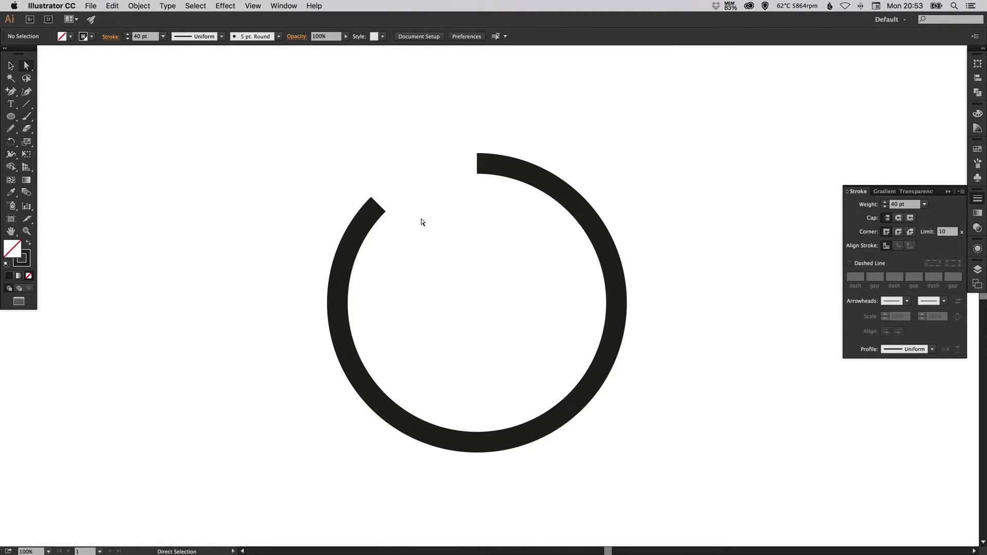
# Create a 100 px radius three-sided polygon filled solid black with no outline.
pyautogui.press('v')
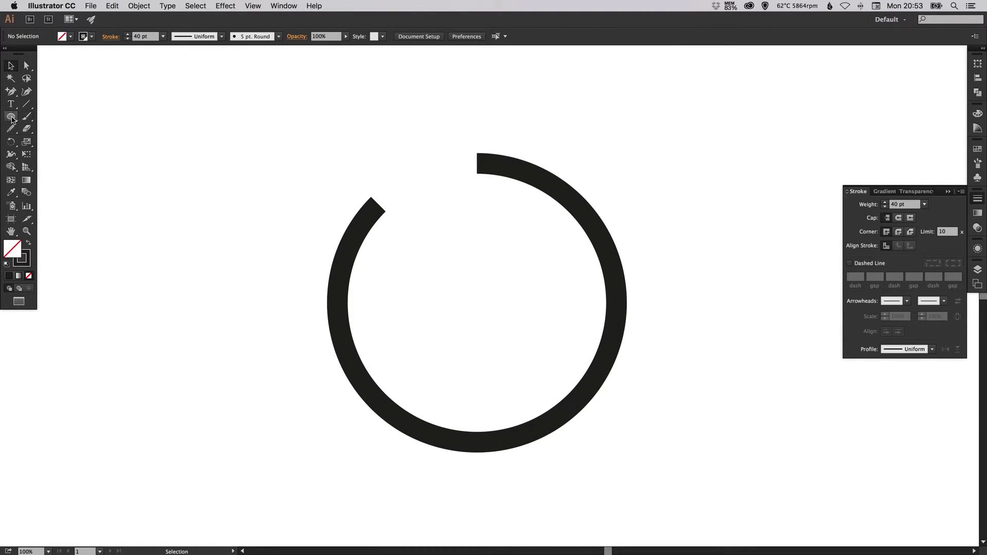
pyautogui.moveTo(11, 118); pyautogui.dragTo(61, 154)
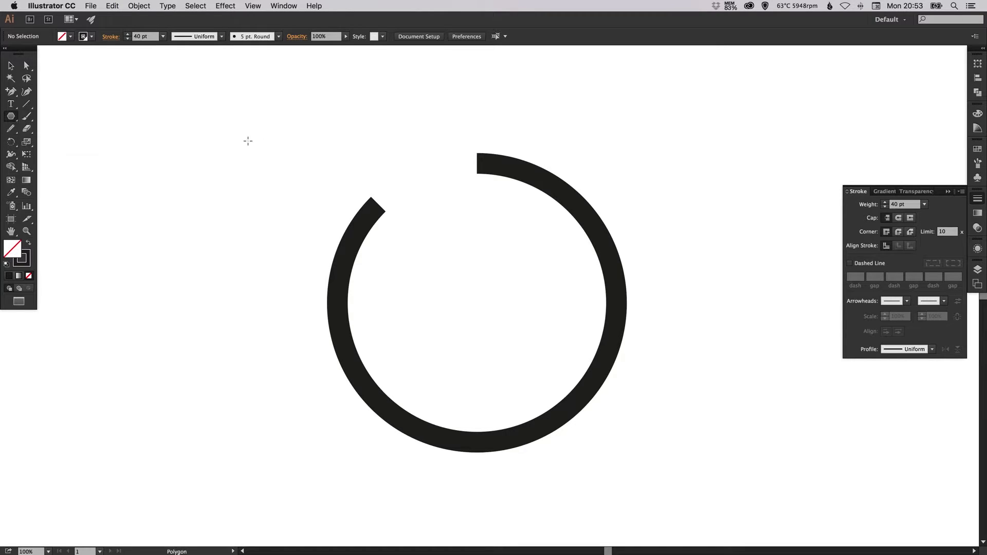
pyautogui.click(281, 132)
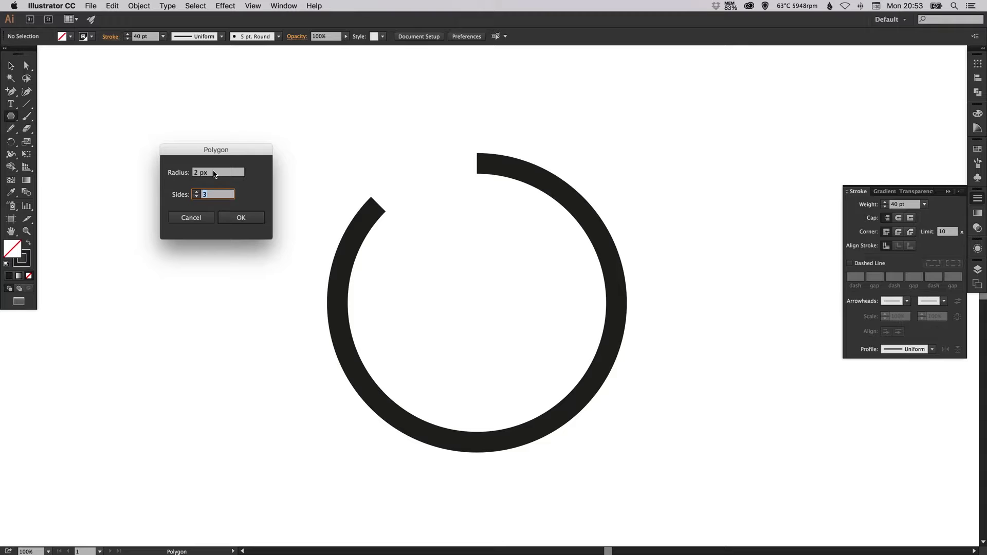
pyautogui.hotkey('shift', 'Tab')
pyautogui.write('100')
pyautogui.press('Return')
pyautogui.press('v')
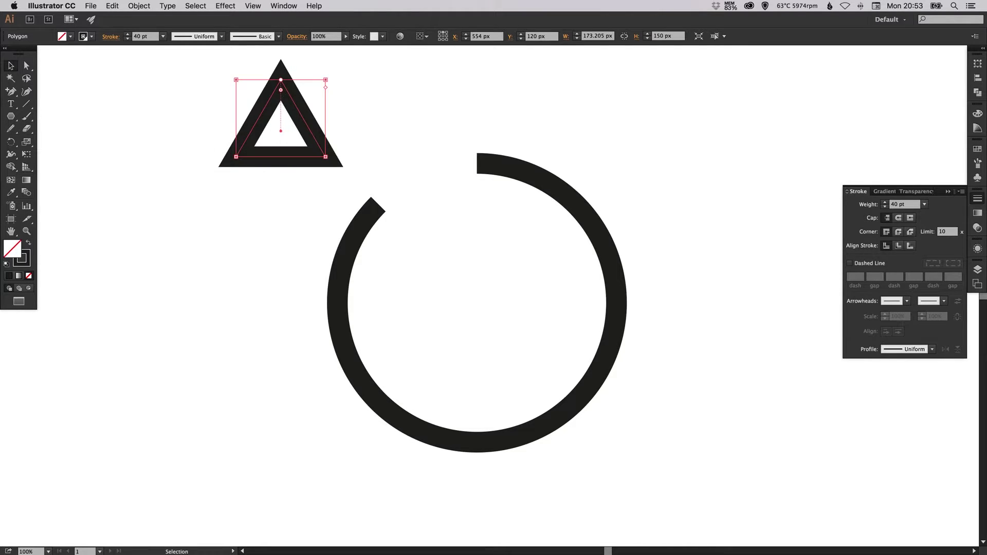
pyautogui.click(30, 246)
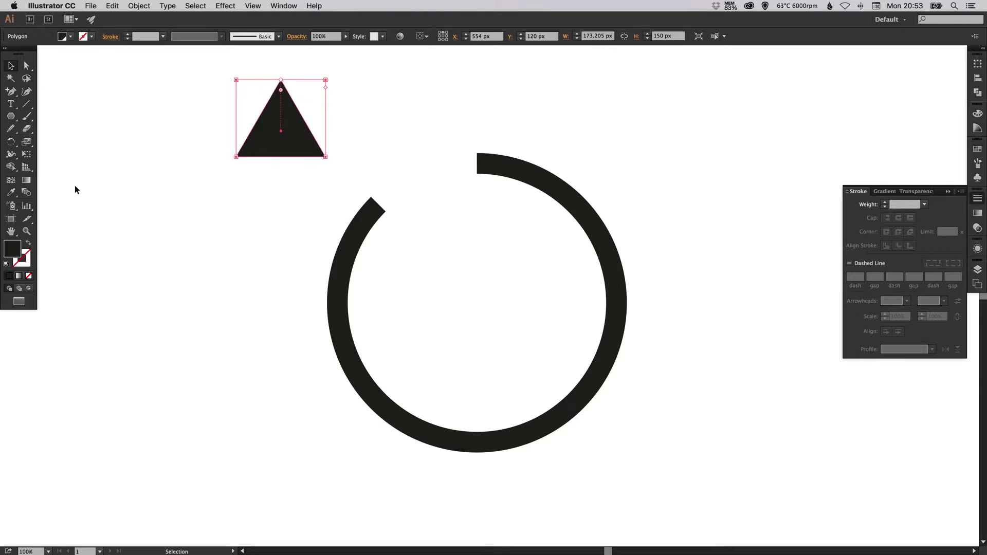
# Shrink the triangle and nudge its apex down slightly.
pyautogui.moveTo(325, 81); pyautogui.dragTo(301, 102)
pyautogui.click(340, 81)
pyautogui.press('a')
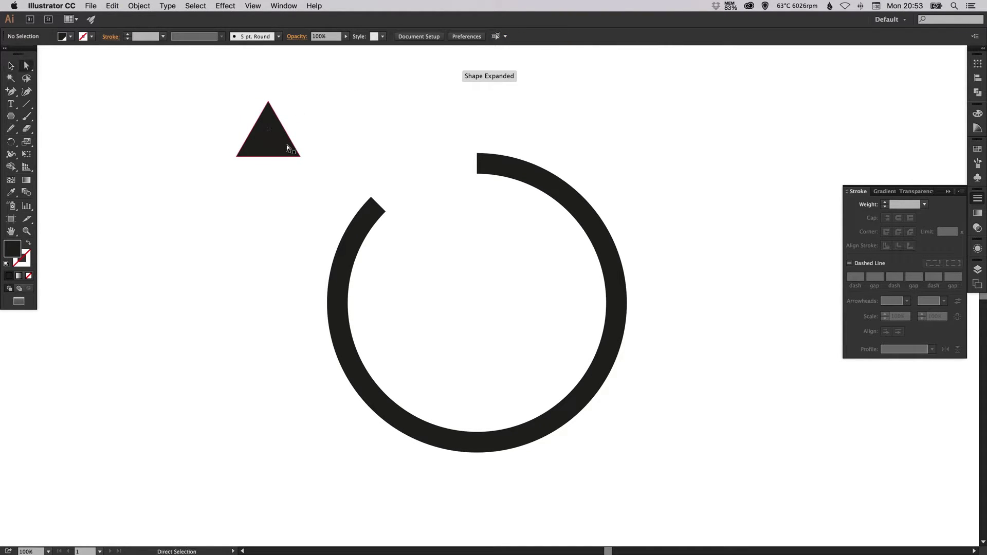
pyautogui.click(268, 101)
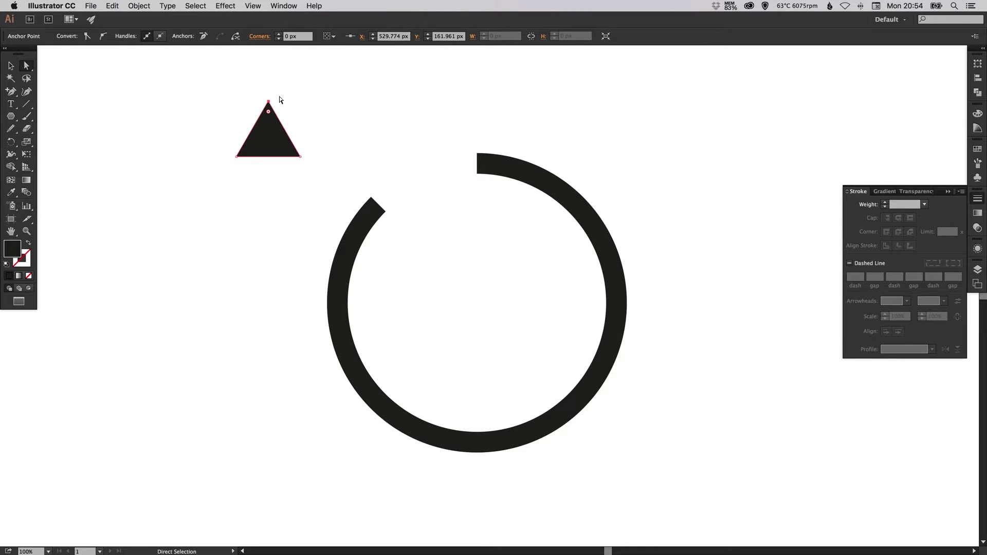
pyautogui.press('Down')
pyautogui.press('Down')
pyautogui.press('Down')
pyautogui.press('Down')
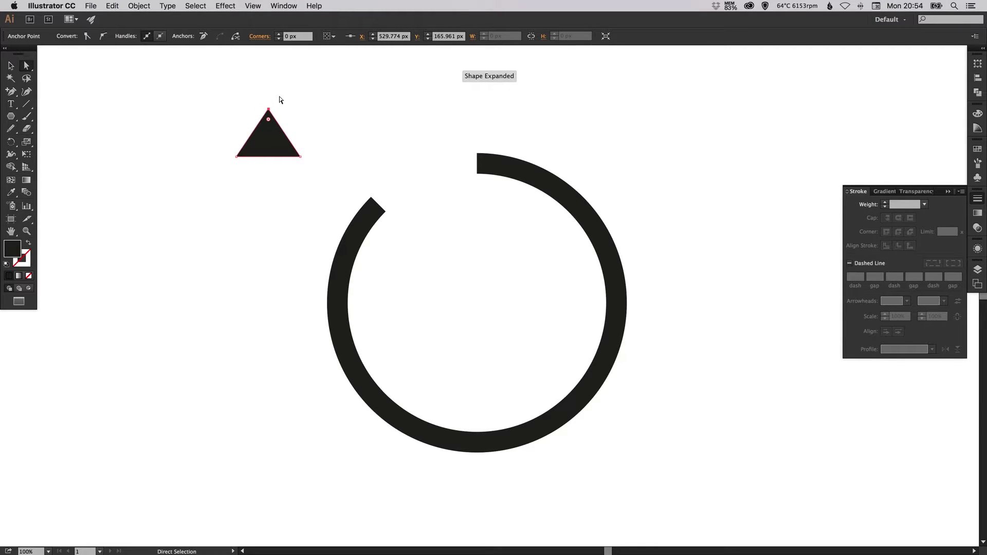
pyautogui.press('Down')
pyautogui.press('Down')
pyautogui.press('Down')
pyautogui.press('Down')
pyautogui.press('Down')
# Move the triangle onto the arc's upper-left open end and rotate it along the curve.
pyautogui.click(281, 99)
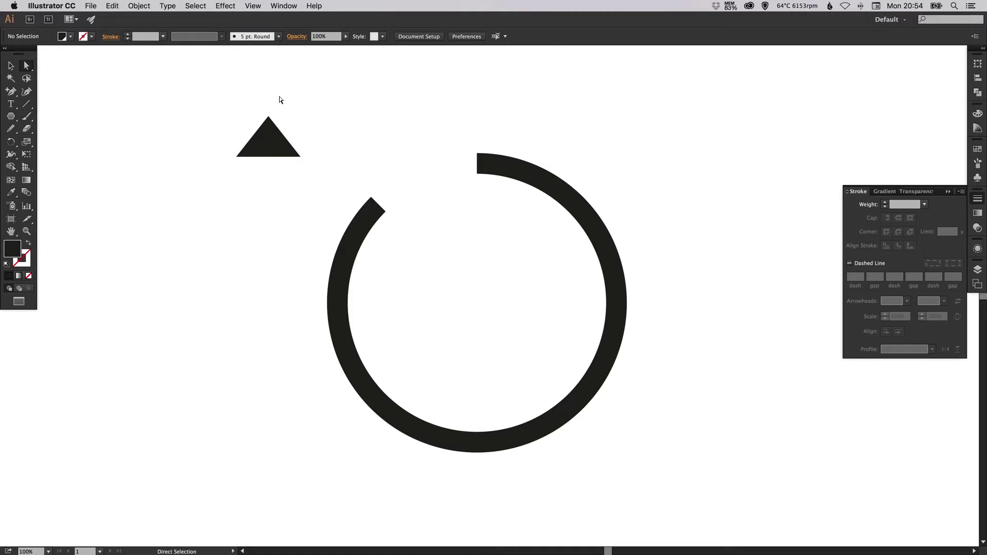
pyautogui.press('v')
pyautogui.moveTo(276, 143); pyautogui.dragTo(392, 201)
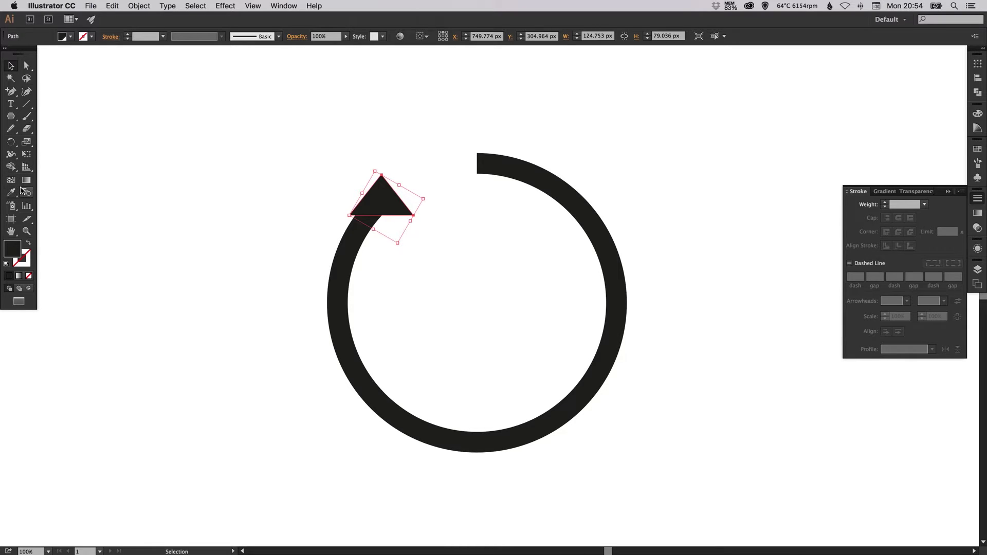
pyautogui.click(10, 142)
pyautogui.moveTo(412, 184); pyautogui.dragTo(426, 202)
pyautogui.press('z')
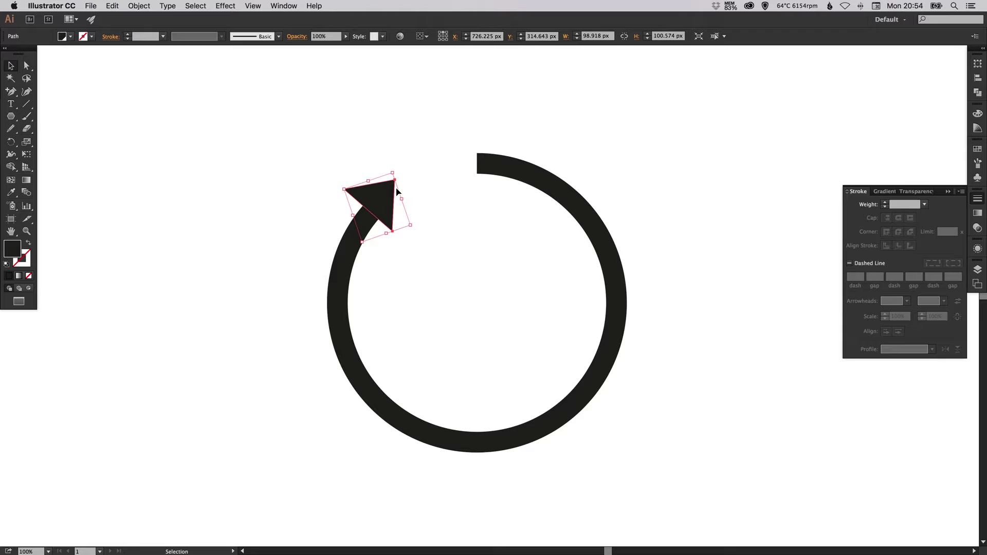
pyautogui.press('super+shift+a')
pyautogui.moveTo(308, 151); pyautogui.dragTo(450, 256)
# Draw a helper square, rotate it 45° into a diamond, and place it against the arrowhead's left corner.
pyautogui.press('v')
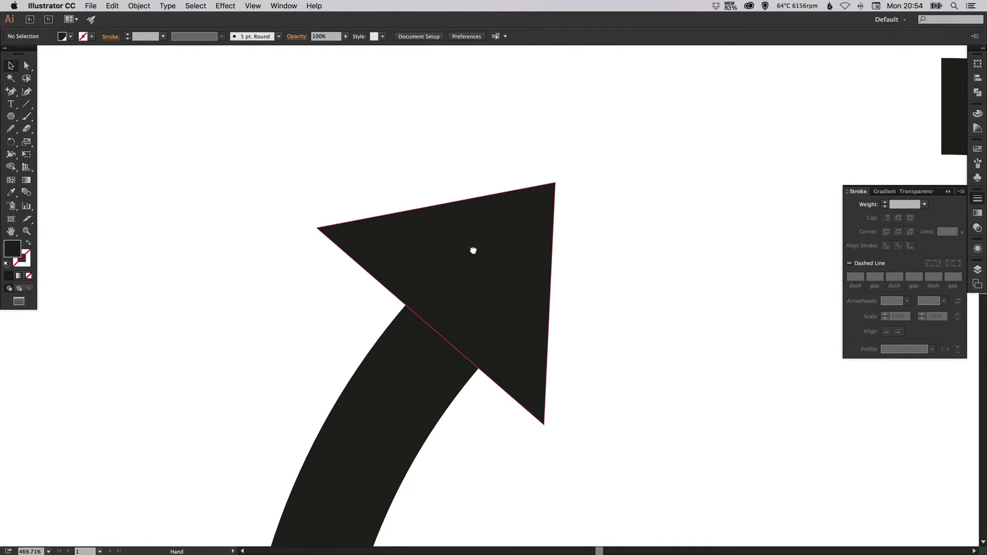
pyautogui.scroll(-3, 472, 249)
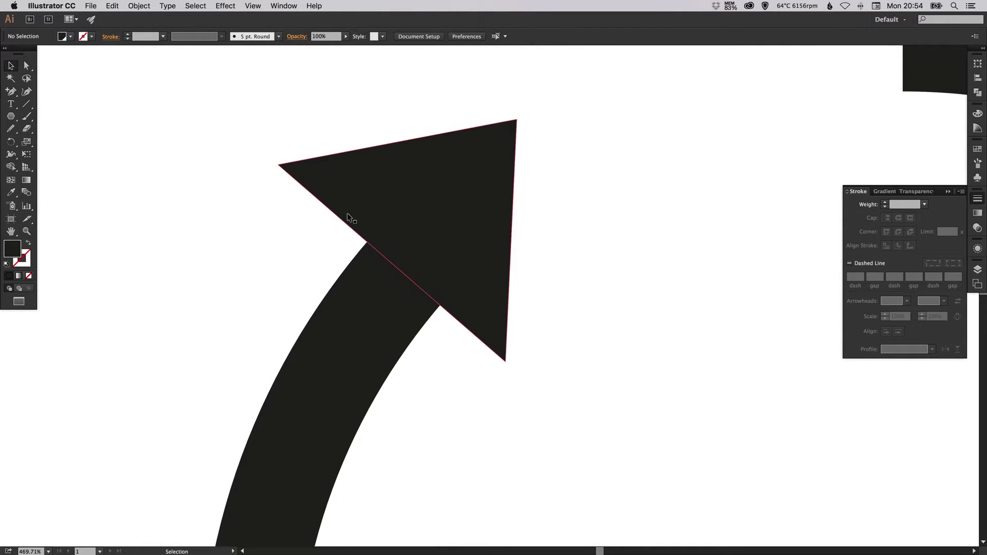
pyautogui.click(11, 117)
pyautogui.click(64, 116)
pyautogui.moveTo(132, 178)
pyautogui.mouseDown()
pyautogui.moveTo(194, 229)
pyautogui.moveTo(209, 257)
pyautogui.mouseUp()
pyautogui.press('v')
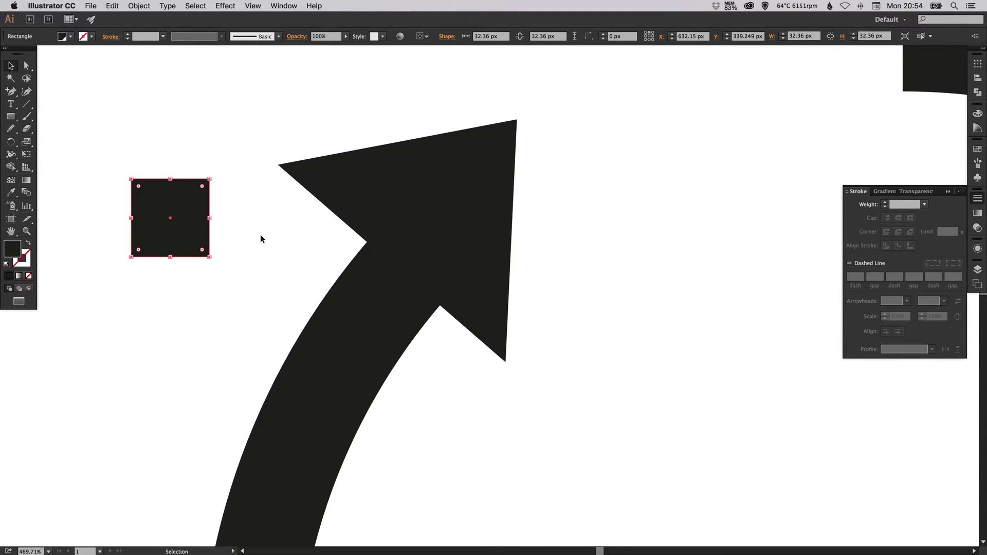
pyautogui.press('r')
pyautogui.moveTo(243, 187); pyautogui.dragTo(262, 256)
pyautogui.press('v')
pyautogui.moveTo(179, 201); pyautogui.dragTo(320, 226)
# Rotate the arrowhead a few degrees clockwise to align with the diamond.
pyautogui.click(489, 207)
pyautogui.press('r')
pyautogui.moveTo(599, 163); pyautogui.dragTo(627, 164)
pyautogui.press('v')
pyautogui.click(592, 175)
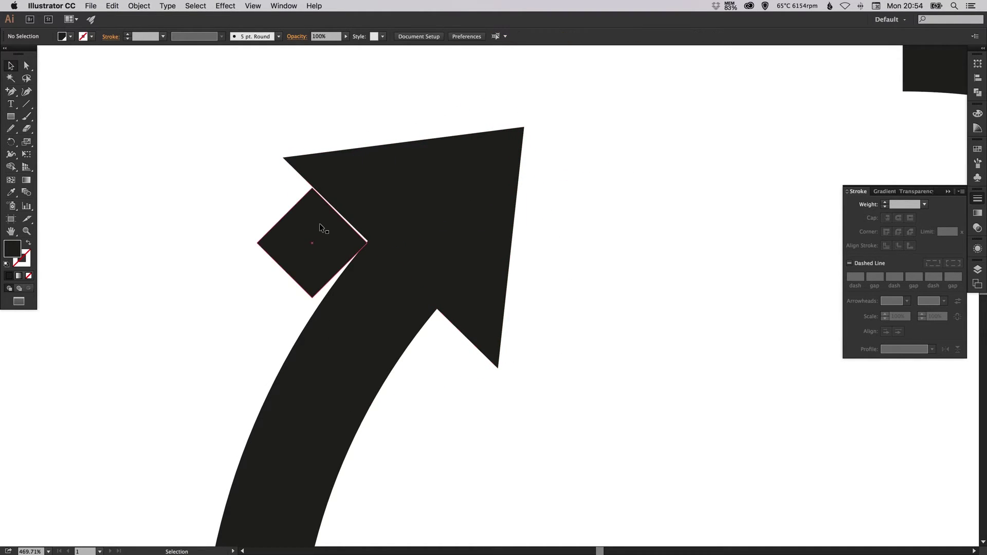
# Delete the helper diamond and shift the arrowhead slightly down and right.
pyautogui.click(321, 228)
pyautogui.press('Delete')
pyautogui.moveTo(428, 193); pyautogui.dragTo(443, 204)
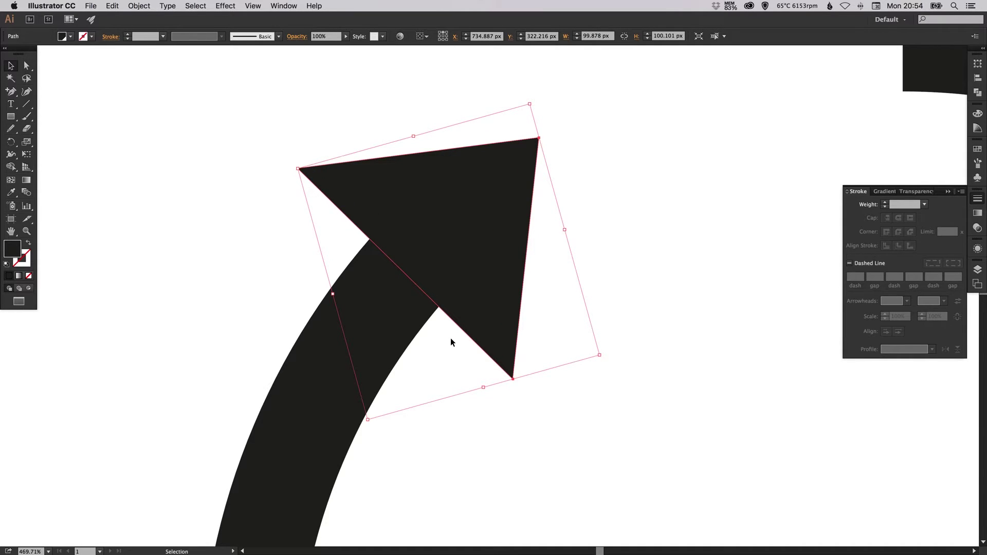
pyautogui.moveTo(513, 249); pyautogui.dragTo(509, 248)
pyautogui.press('super+shift+a')
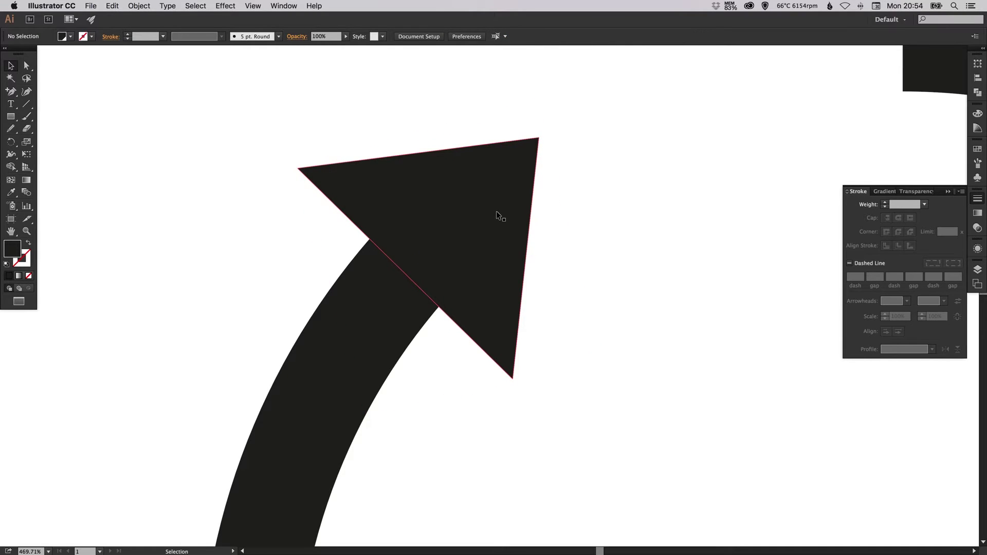
# Reduce the circular arc's stroke weight from 40 pt to 30 pt.
pyautogui.press('super+minus')
pyautogui.press('super+minus')
pyautogui.press('super+minus')
pyautogui.press('super+minus')
pyautogui.press('space')
pyautogui.moveTo(539, 206); pyautogui.dragTo(409, 192)
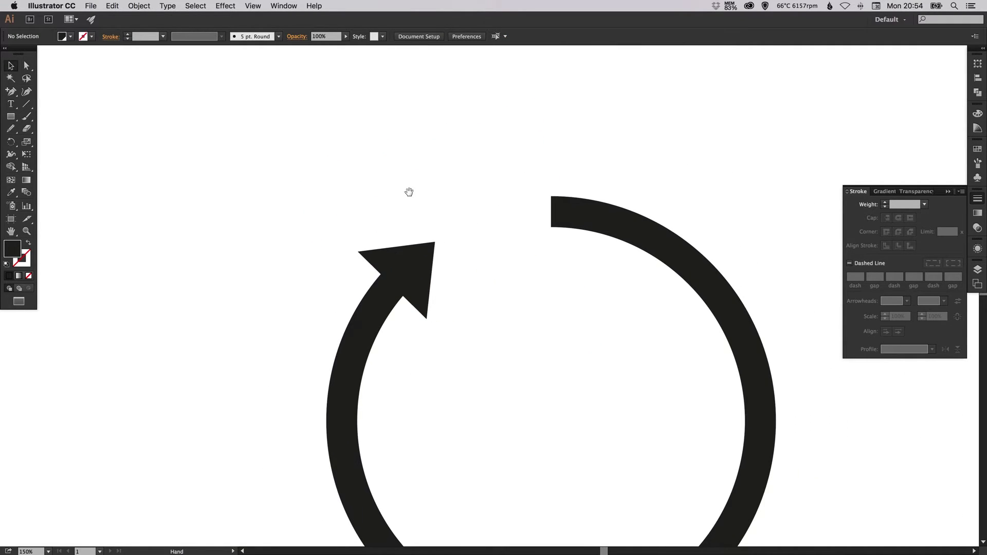
pyautogui.press('super+minus')
pyautogui.press('super+minus')
pyautogui.moveTo(483, 201); pyautogui.dragTo(429, 181)
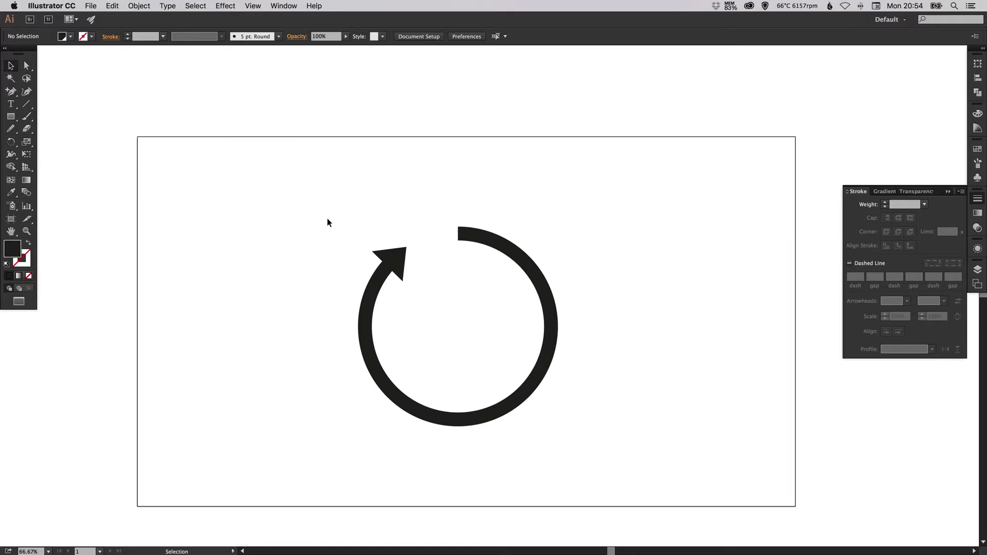
pyautogui.moveTo(326, 215); pyautogui.dragTo(567, 406)
pyautogui.click(584, 278)
pyautogui.click(554, 324)
pyautogui.click(885, 207)
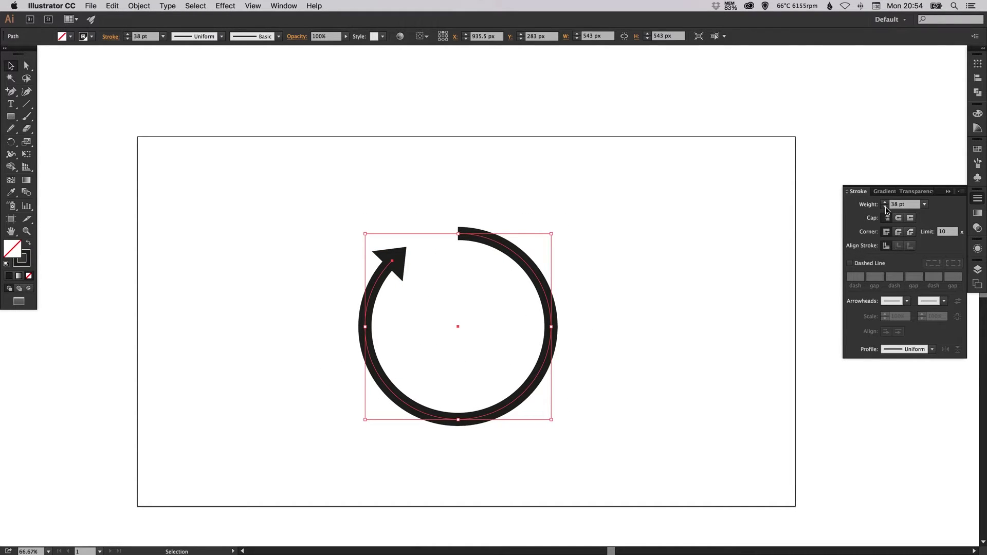
pyautogui.click(696, 254)
pyautogui.press('super+space')
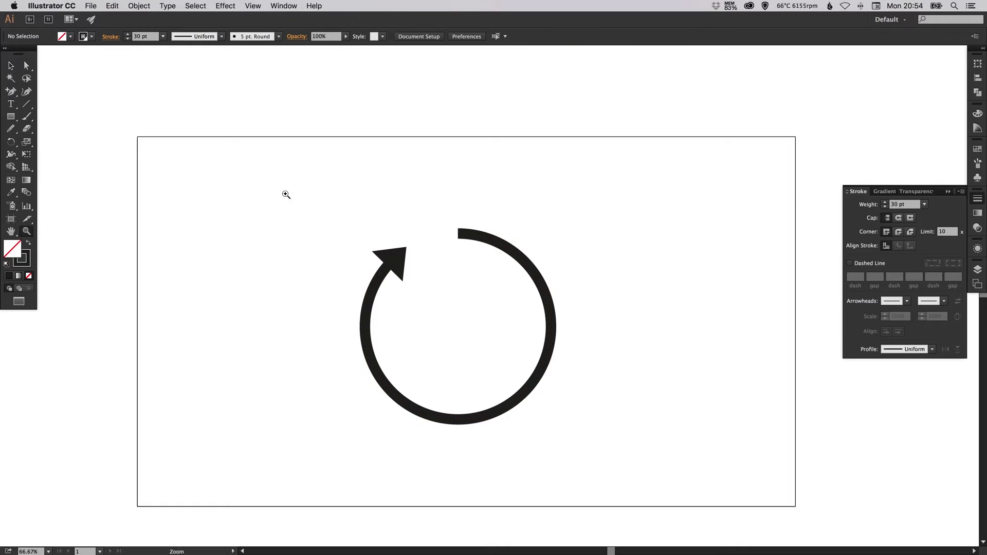
pyautogui.moveTo(276, 181); pyautogui.dragTo(585, 416)
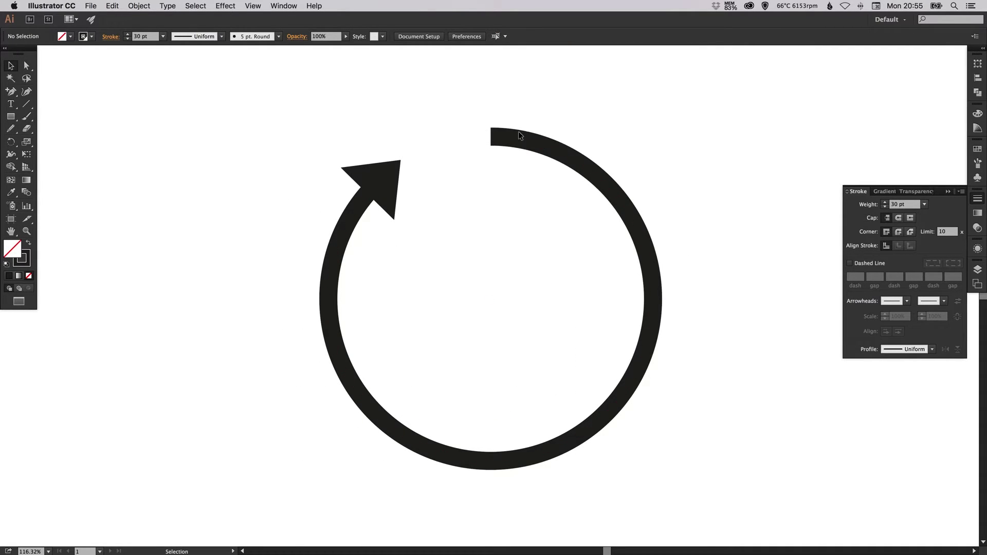
# Give the arc's open end a round cap.
pyautogui.click(549, 154)
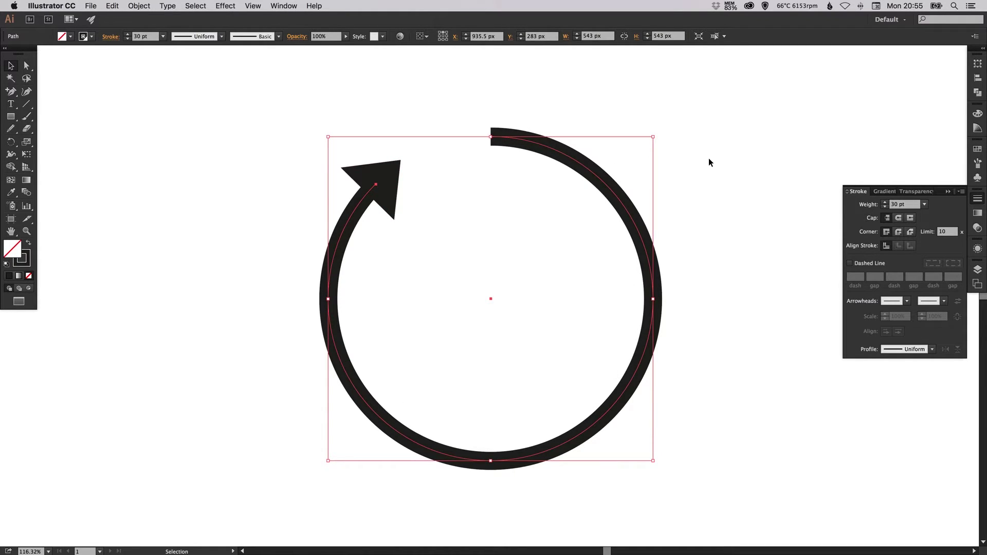
pyautogui.click(900, 220)
pyautogui.click(542, 92)
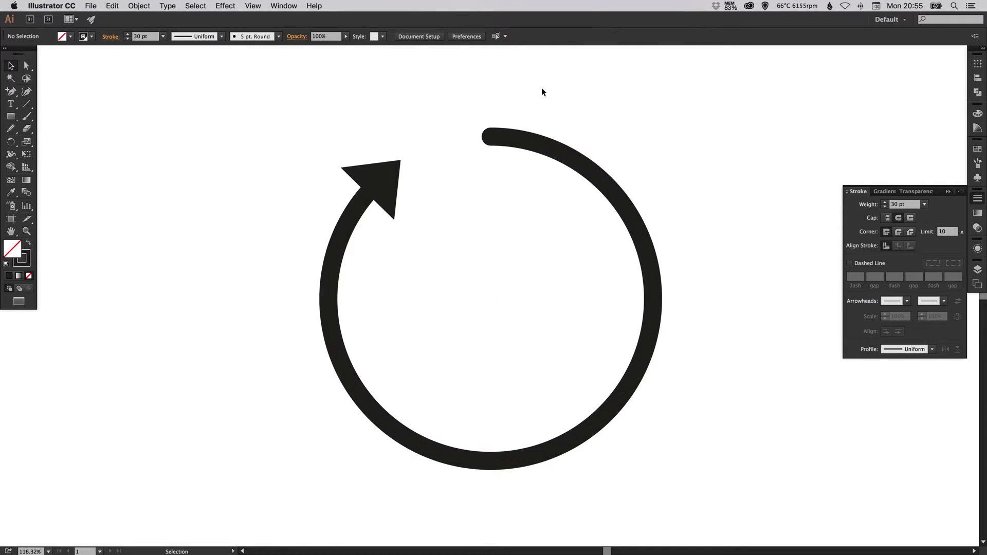
# Scale the arrowhead triangle up slightly to about 112 px across.
pyautogui.click(381, 162)
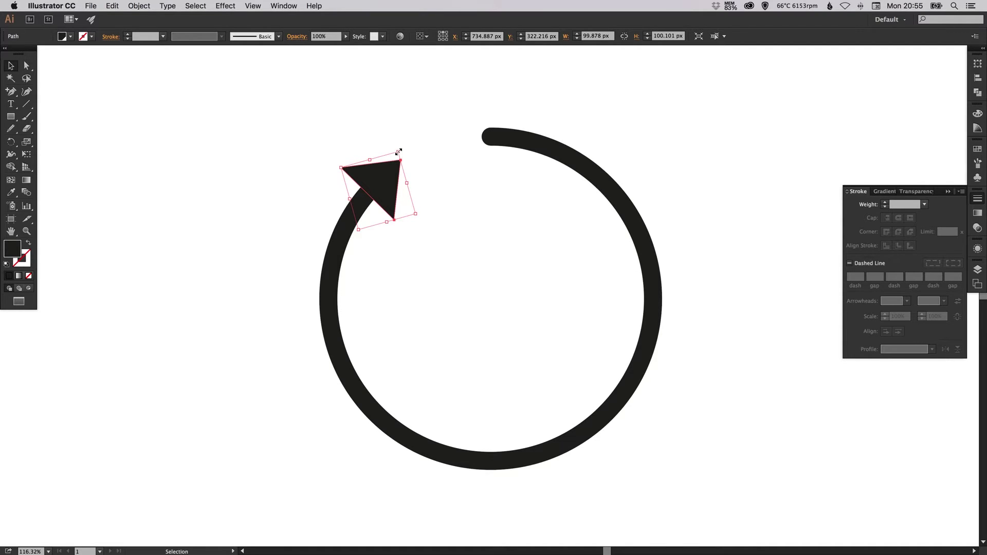
pyautogui.moveTo(400, 152); pyautogui.dragTo(408, 144)
pyautogui.click(427, 129)
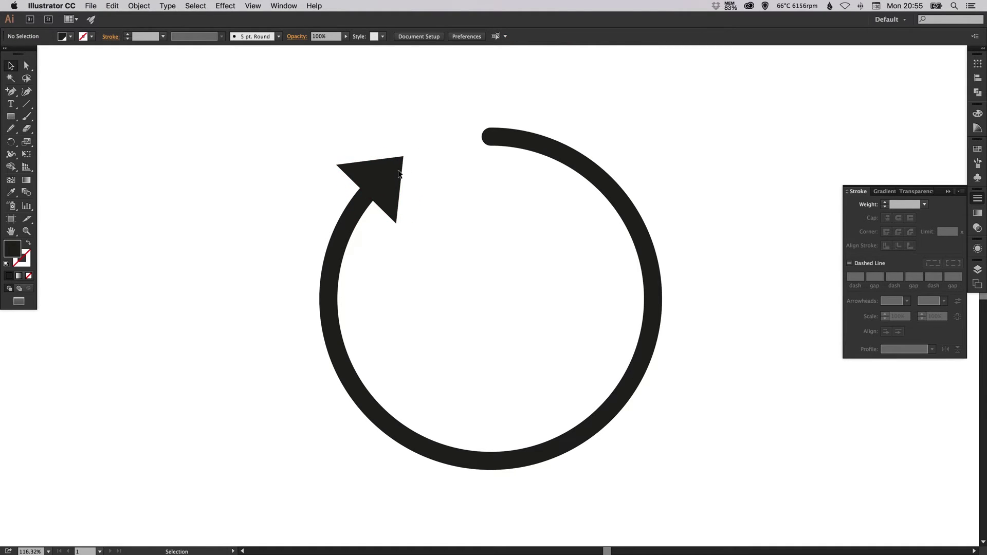
pyautogui.click(374, 171)
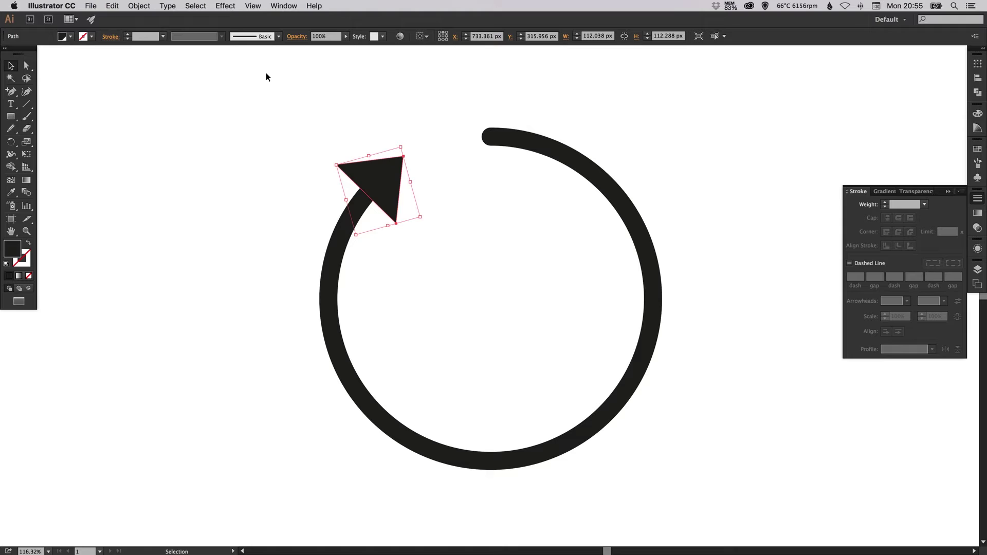
# Apply a Round Corners effect with 9 px radius to the arrowhead triangle.
pyautogui.click(225, 6)
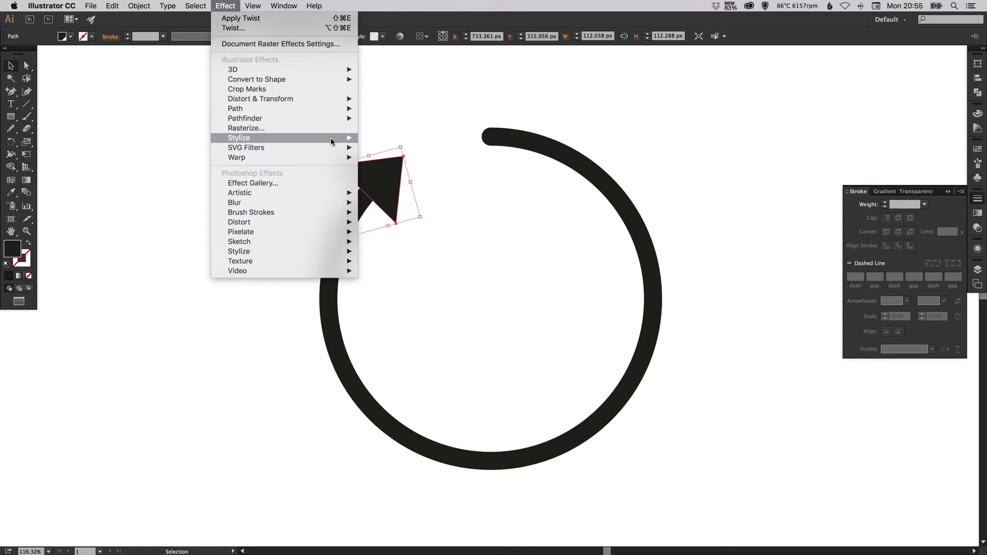
pyautogui.moveTo(332, 137)
pyautogui.click(403, 176)
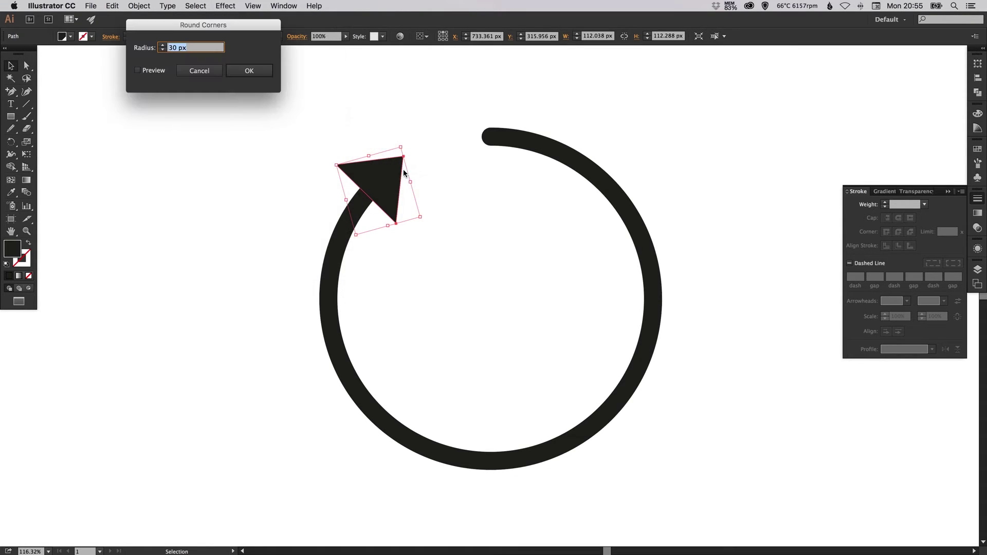
pyautogui.click(164, 70)
pyautogui.click(163, 51)
pyautogui.click(162, 50)
pyautogui.click(162, 51)
pyautogui.click(249, 70)
pyautogui.click(326, 110)
pyautogui.moveTo(452, 137); pyautogui.dragTo(420, 135)
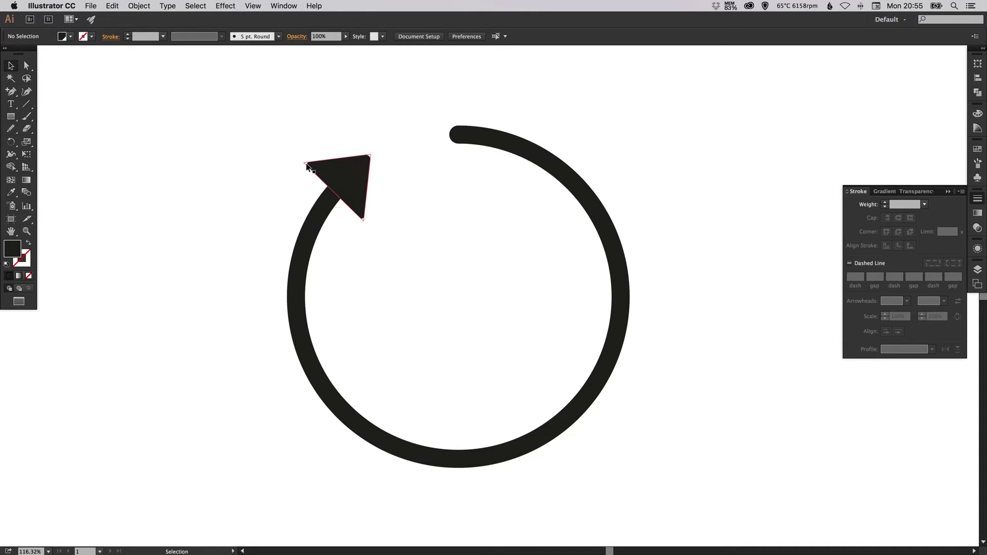
pyautogui.moveTo(262, 110); pyautogui.dragTo(693, 443)
# Expand the selected arc and arrowhead into filled outline shapes.
pyautogui.press('a')
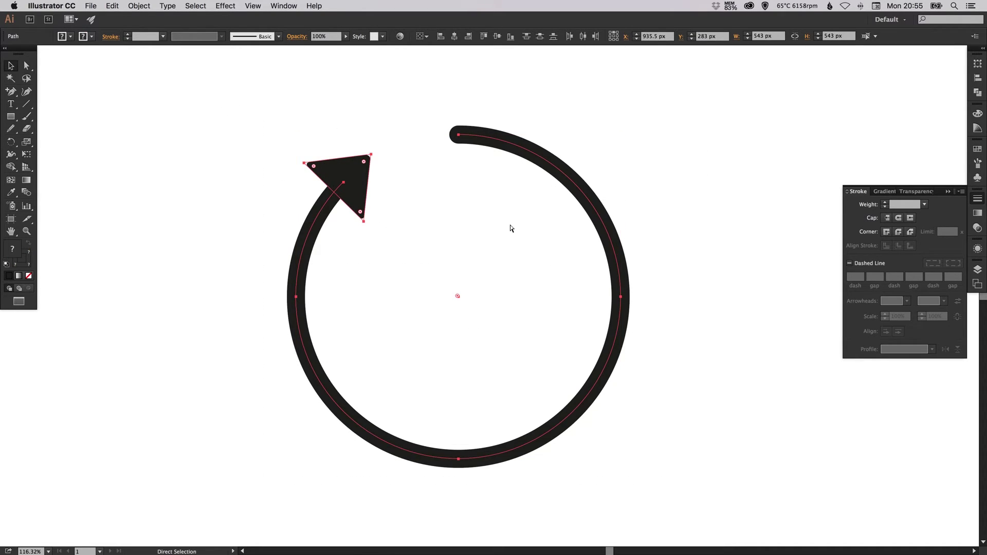
pyautogui.press('v')
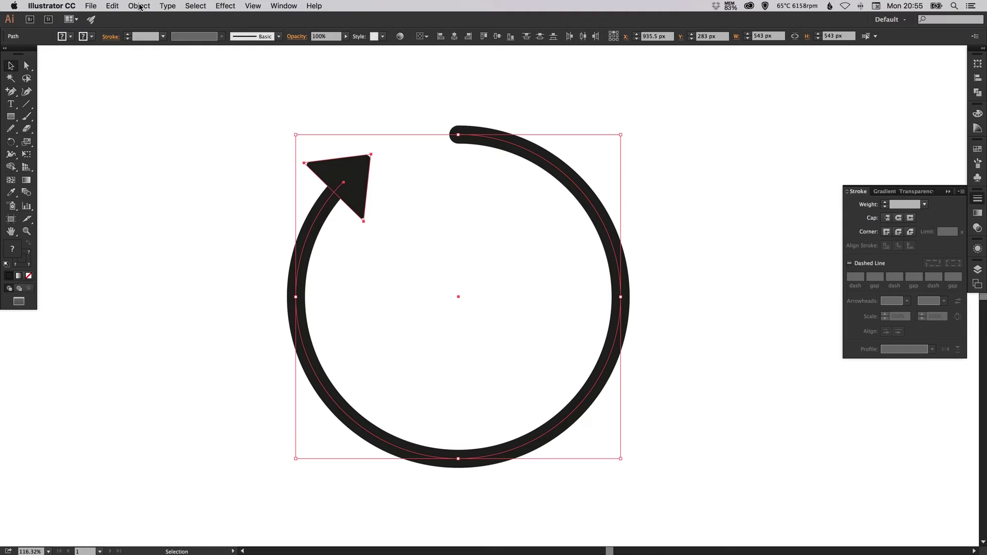
pyautogui.click(138, 6)
pyautogui.click(152, 120)
pyautogui.click(140, 6)
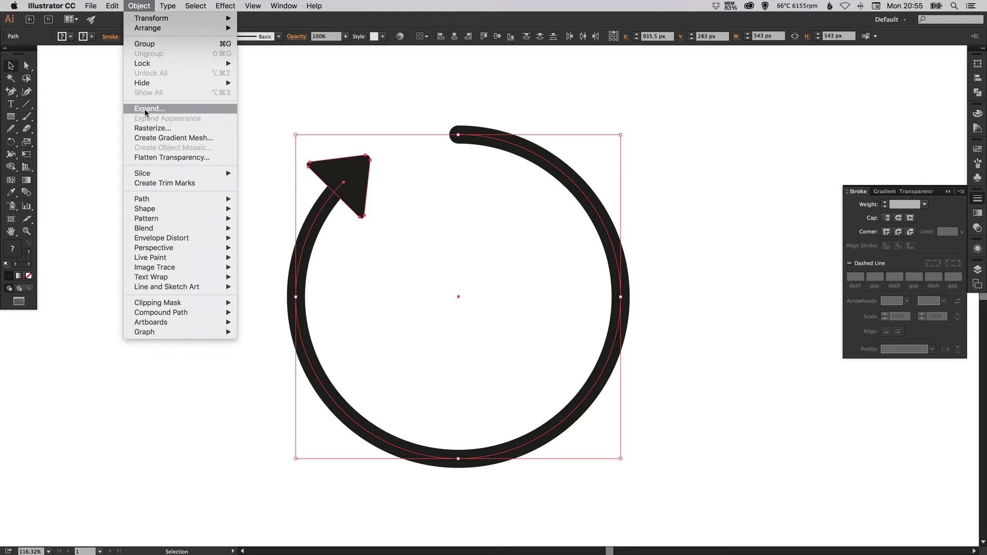
pyautogui.click(201, 108)
pyautogui.click(325, 216)
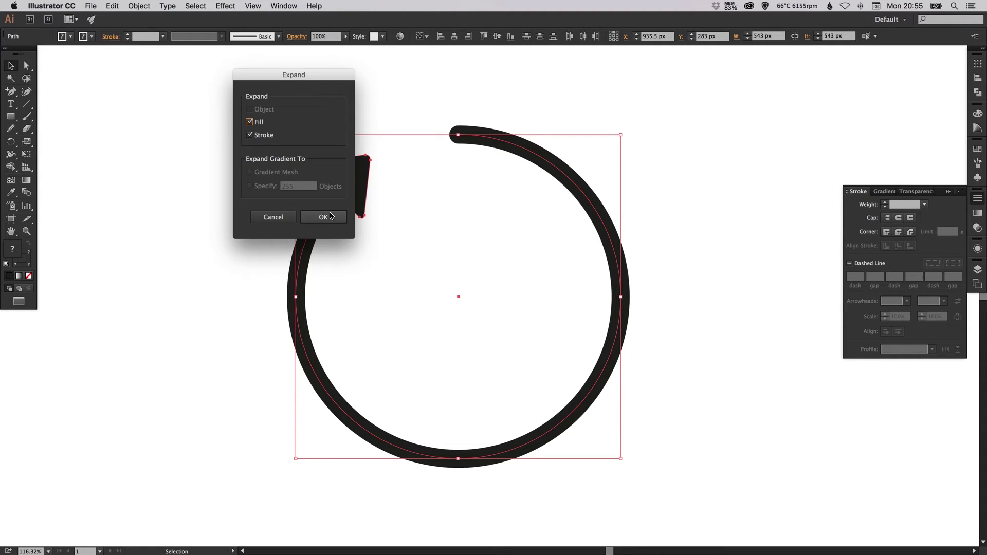
pyautogui.click(140, 6)
pyautogui.moveTo(137, 17)
pyautogui.click(235, 128)
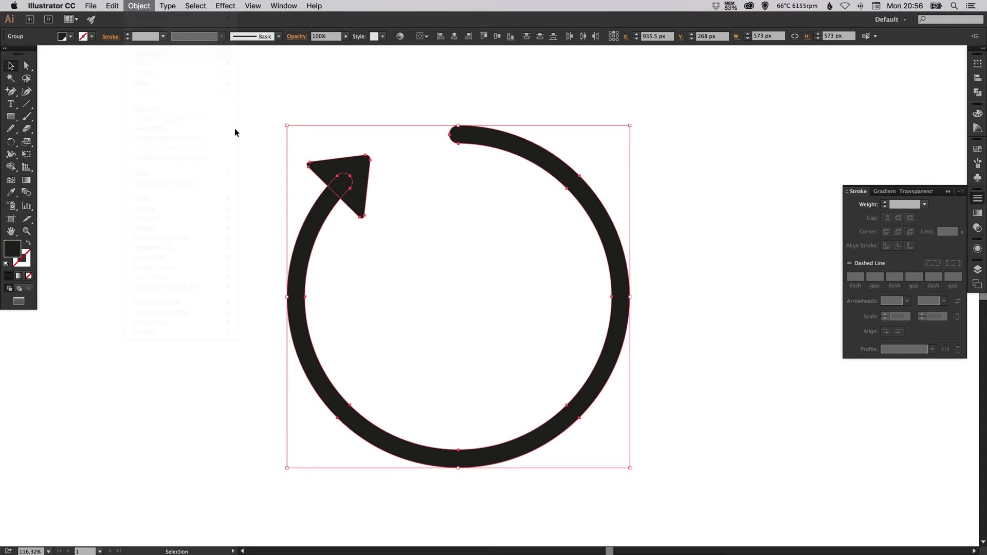
pyautogui.click(257, 149)
pyautogui.press('a')
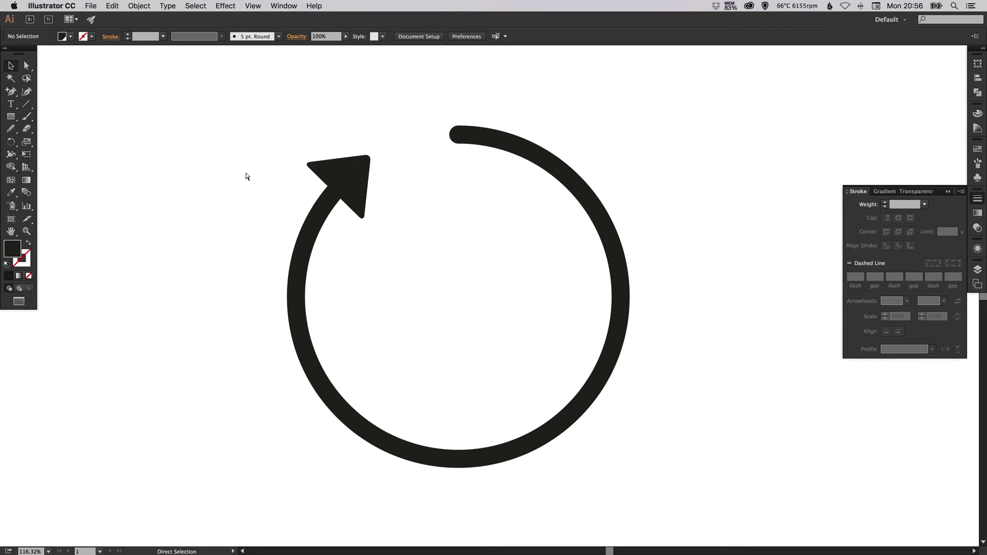
# Unite the arc and arrowhead into one path with Pathfinder, checking it in Outline view.
pyautogui.press('super+y')
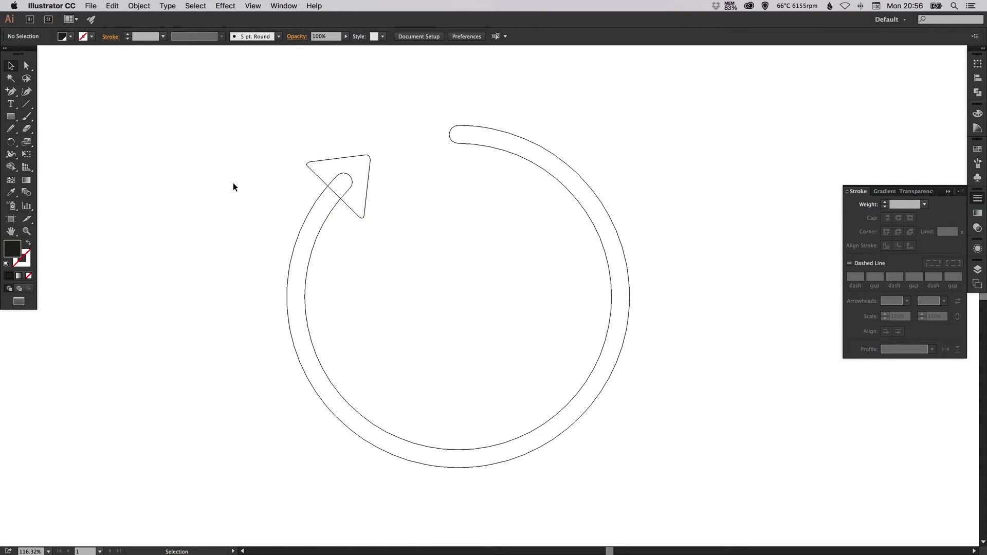
pyautogui.press('super+y')
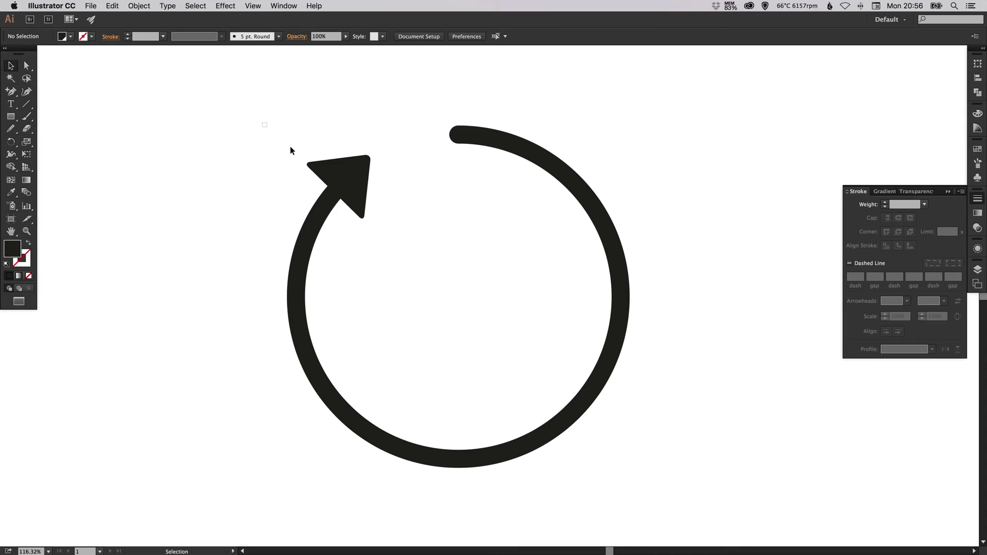
pyautogui.moveTo(291, 147); pyautogui.dragTo(566, 281)
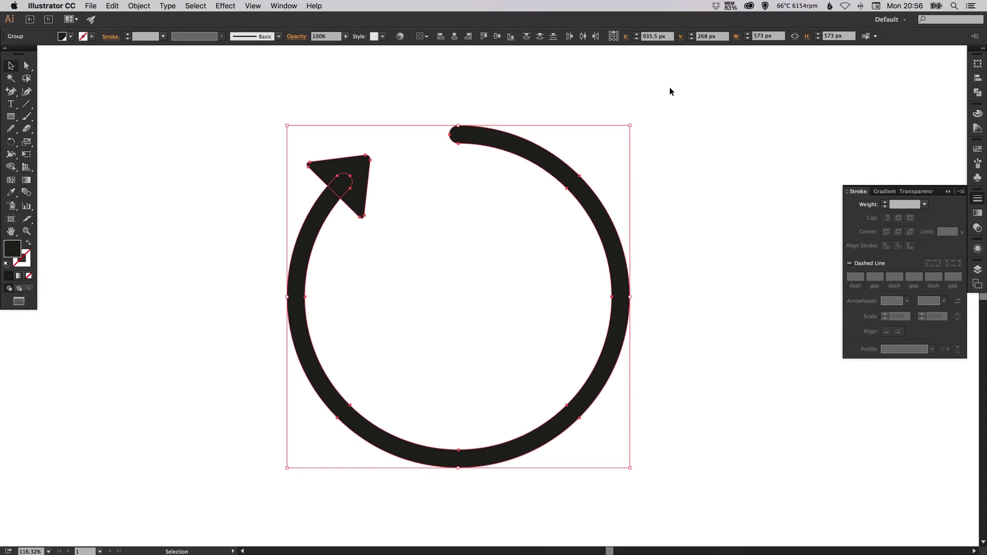
pyautogui.click(978, 92)
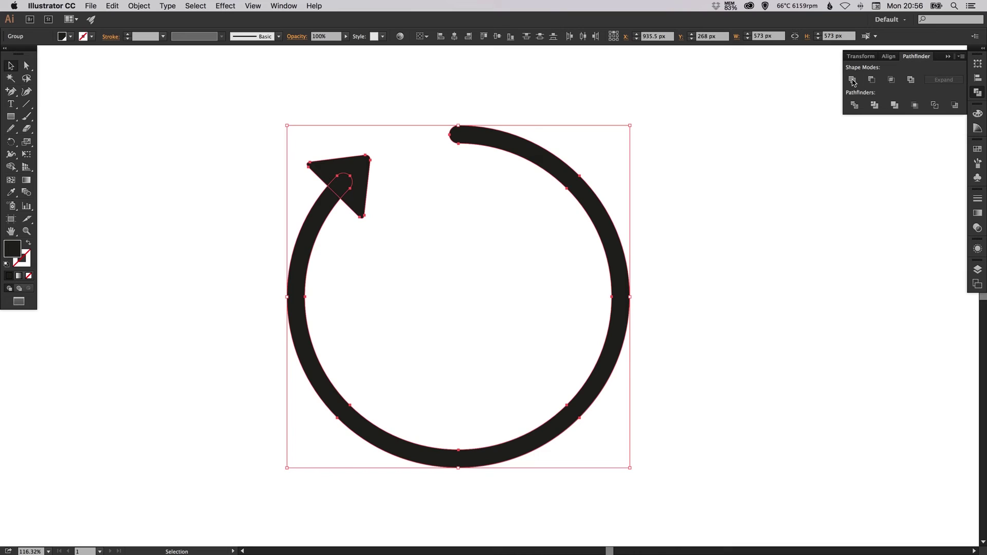
pyautogui.click(853, 80)
pyautogui.click(978, 92)
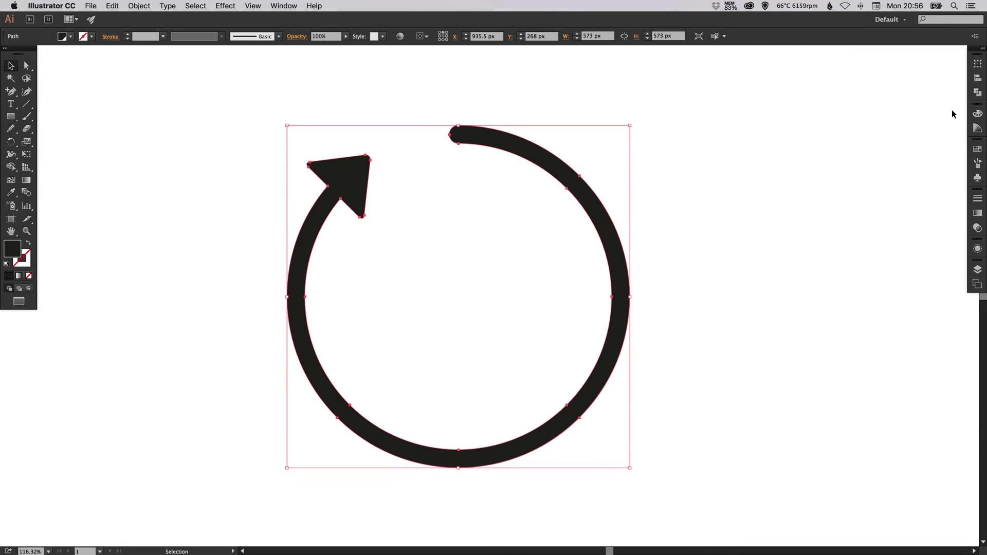
pyautogui.click(653, 151)
pyautogui.press('super+y')
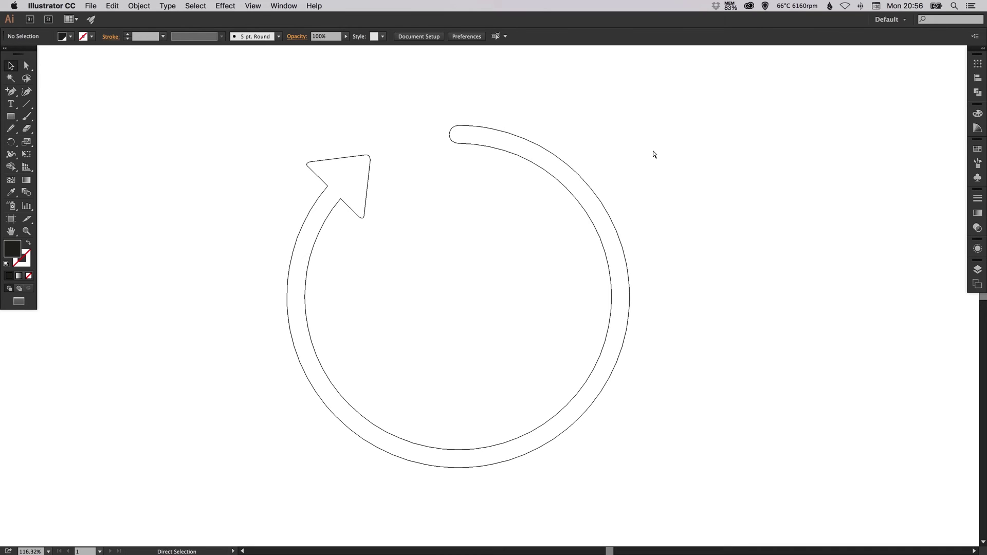
pyautogui.press('super+y')
# Fill the united arrow with white.
pyautogui.press('super+1')
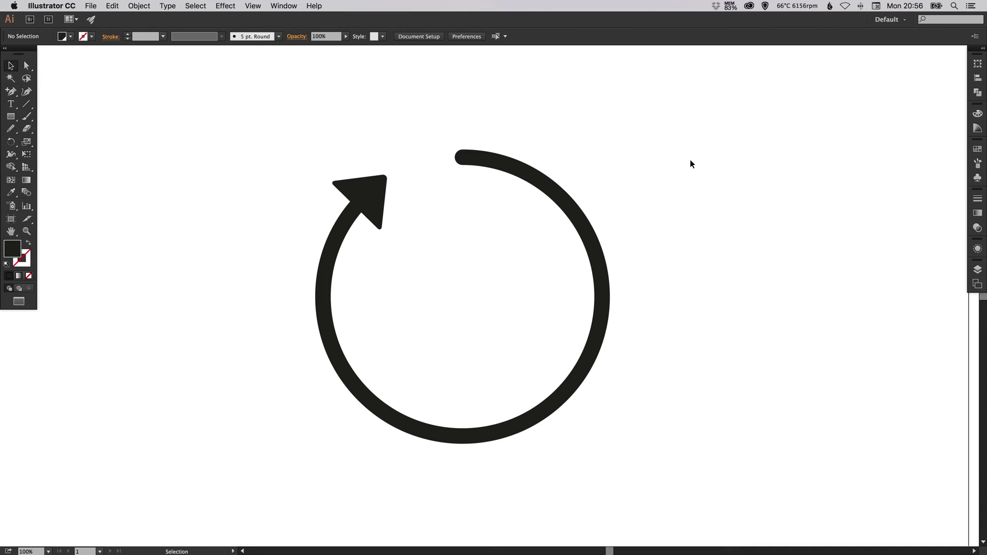
pyautogui.moveTo(690, 159); pyautogui.dragTo(372, 307)
pyautogui.click(977, 149)
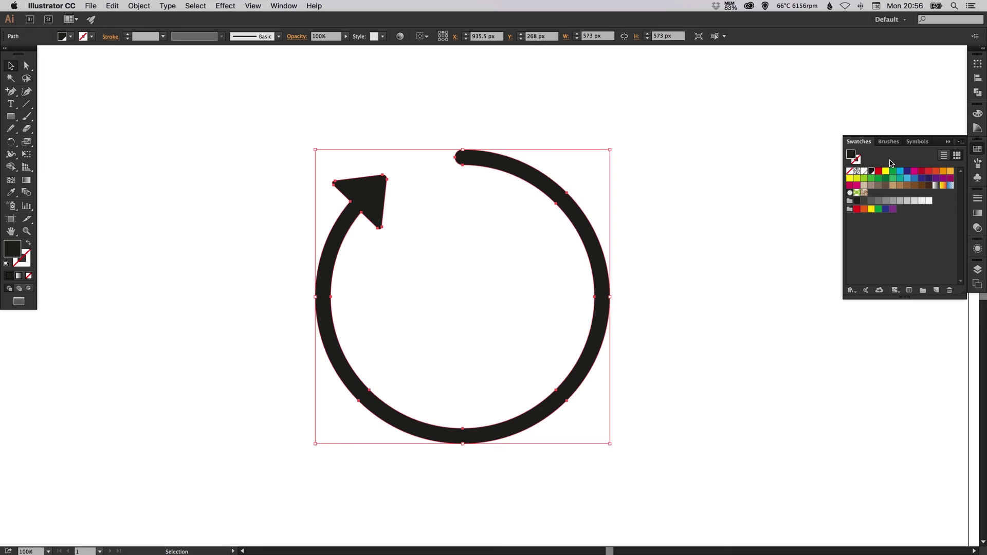
pyautogui.click(864, 171)
pyautogui.click(978, 148)
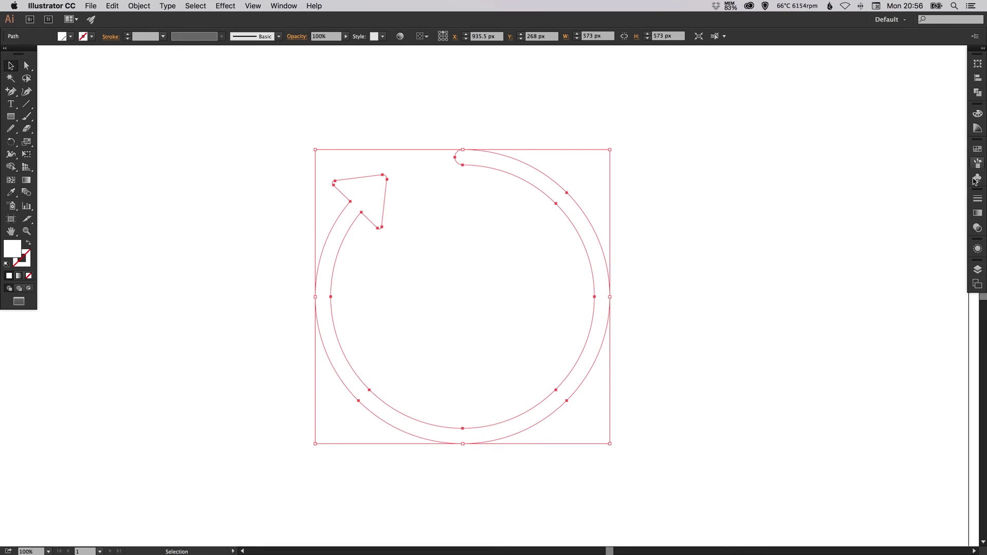
# Show the orange gradient Background layer and enlarge the arrow to about 671 px.
pyautogui.click(978, 270)
pyautogui.click(851, 182)
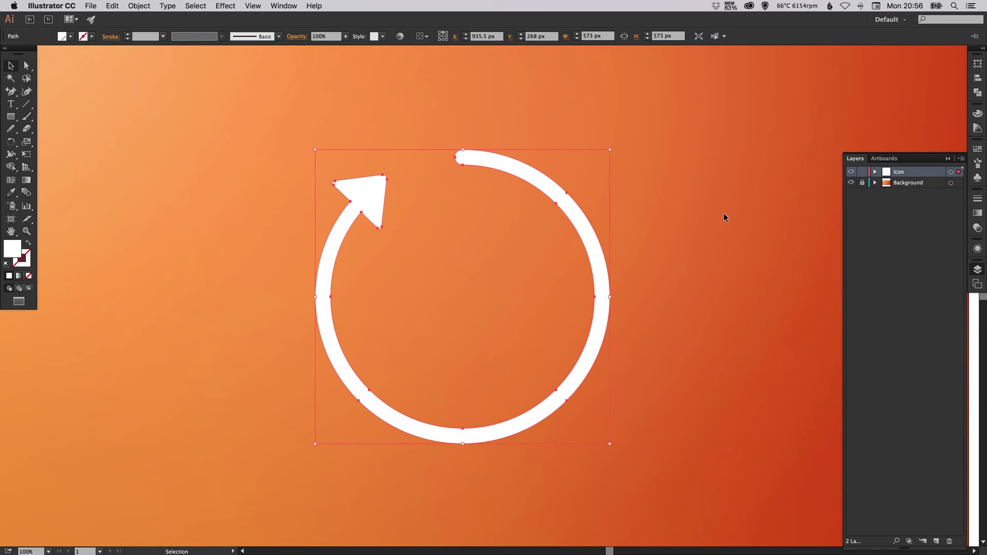
pyautogui.press('super+0')
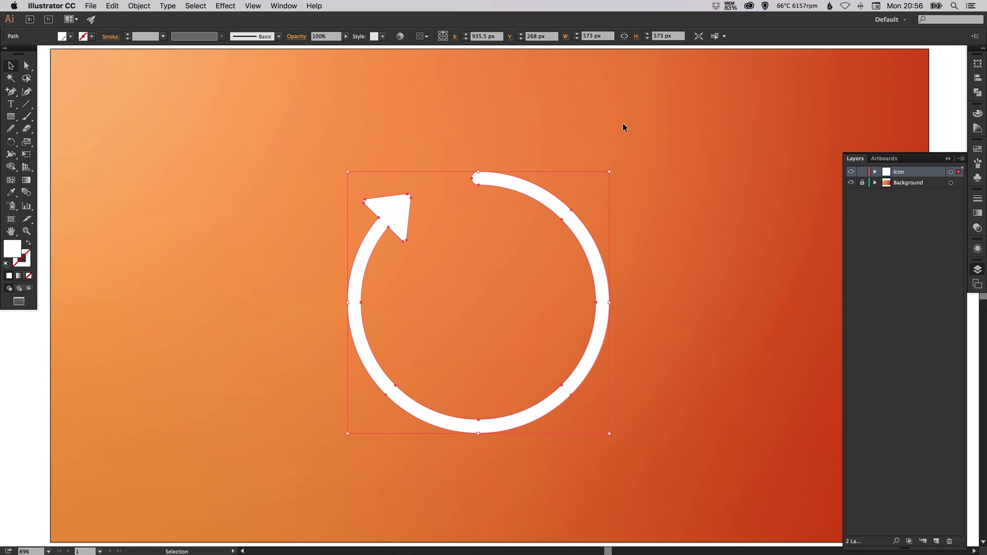
pyautogui.moveTo(609, 171); pyautogui.dragTo(632, 149)
pyautogui.click(978, 270)
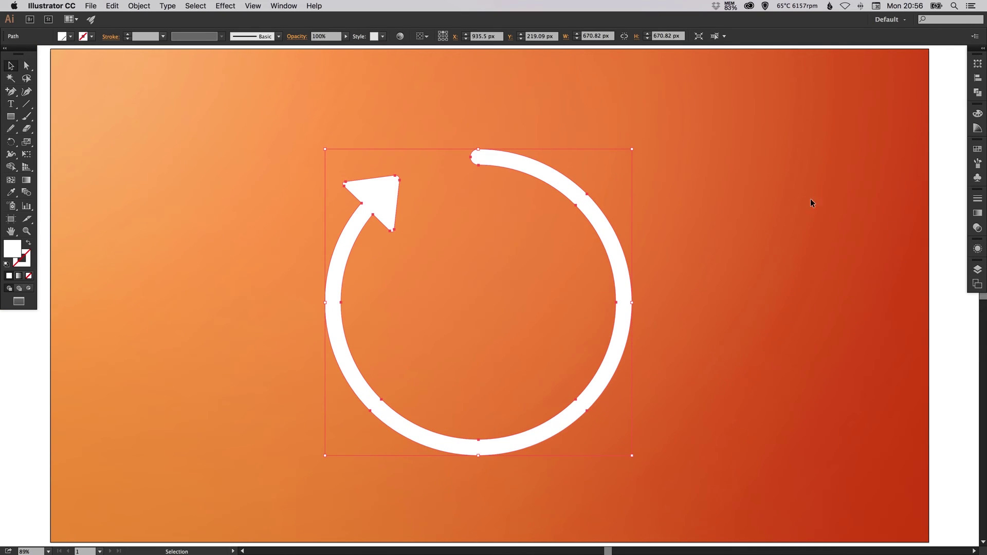
pyautogui.click(764, 195)
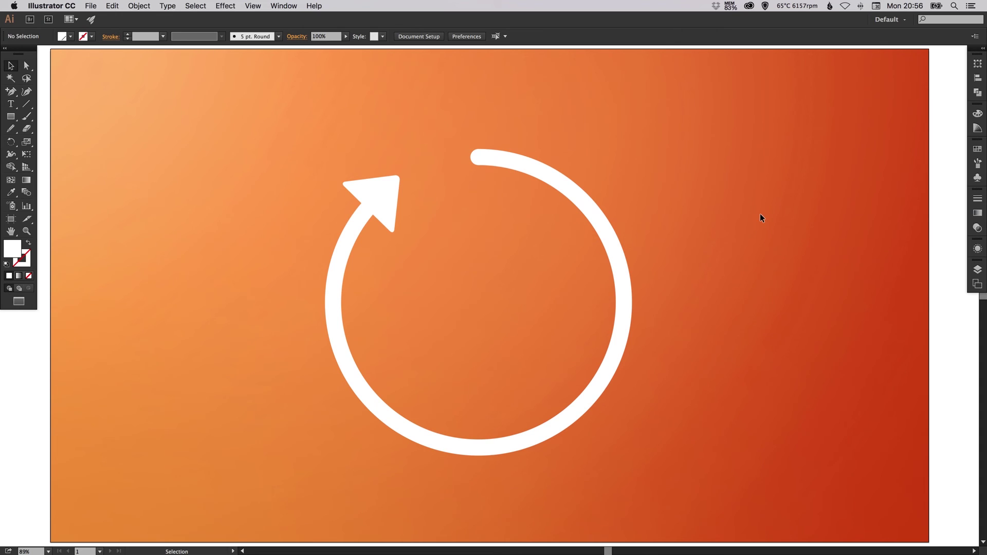